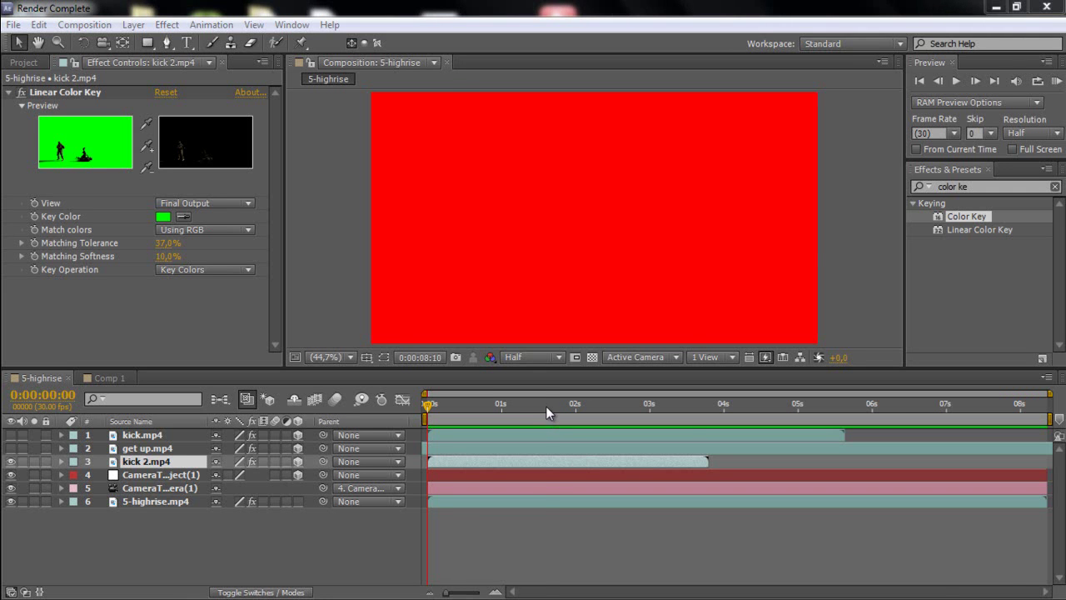
- Move the 5-highrise time indicator from 0:00:01:18 to 0:00:04:15, then minimize After Effects
left_click(545, 406)
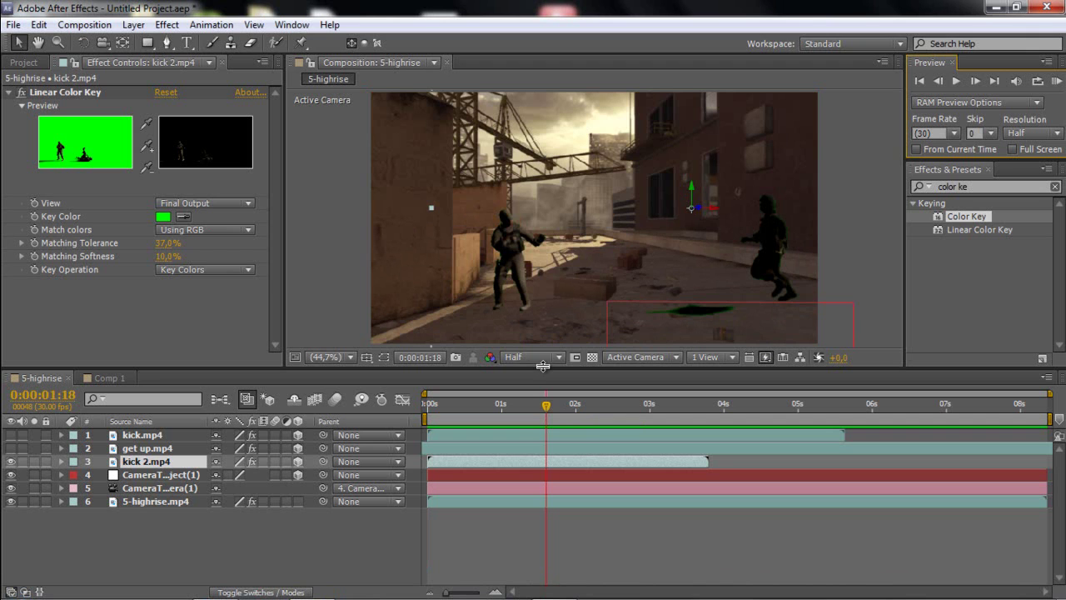
left_click(761, 406)
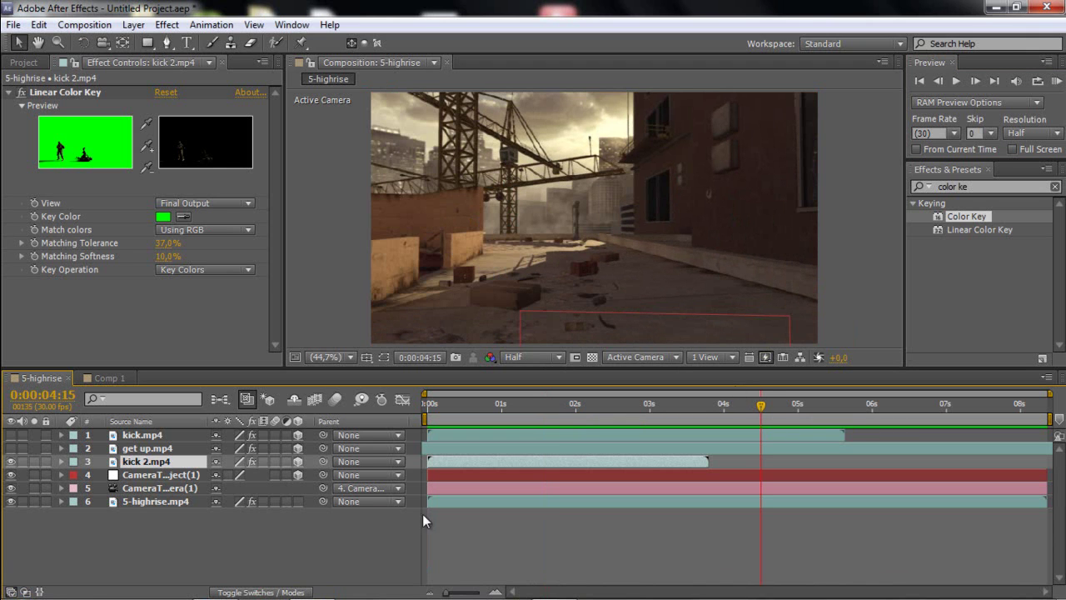
left_click(312, 583)
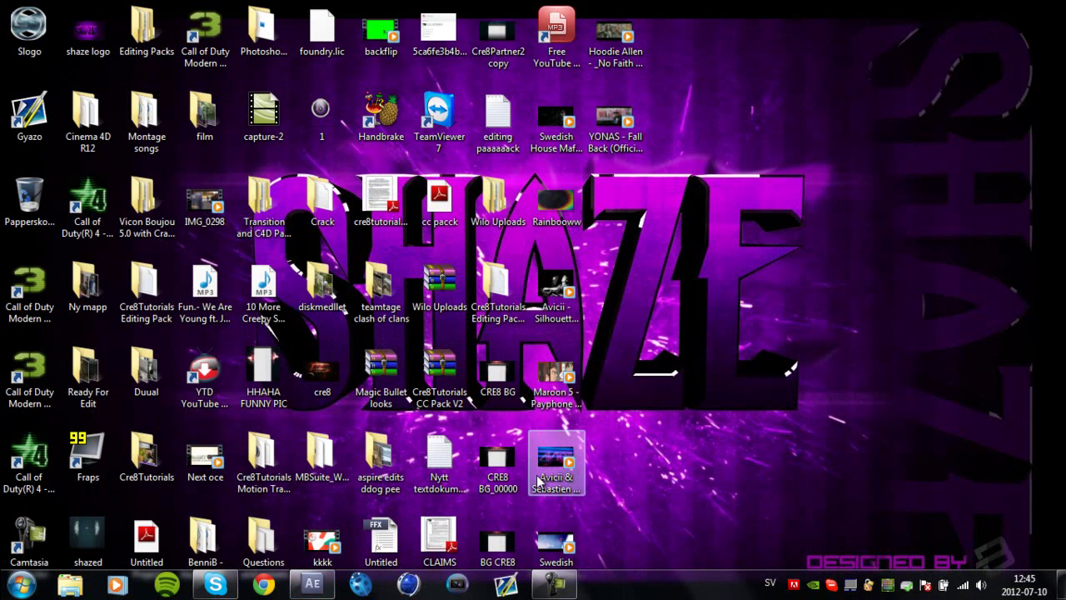
- Open Cre8Tutorials Editing Pack V2 and its 3D Character Green Screen's folder of 13 clips
double_click(498, 287)
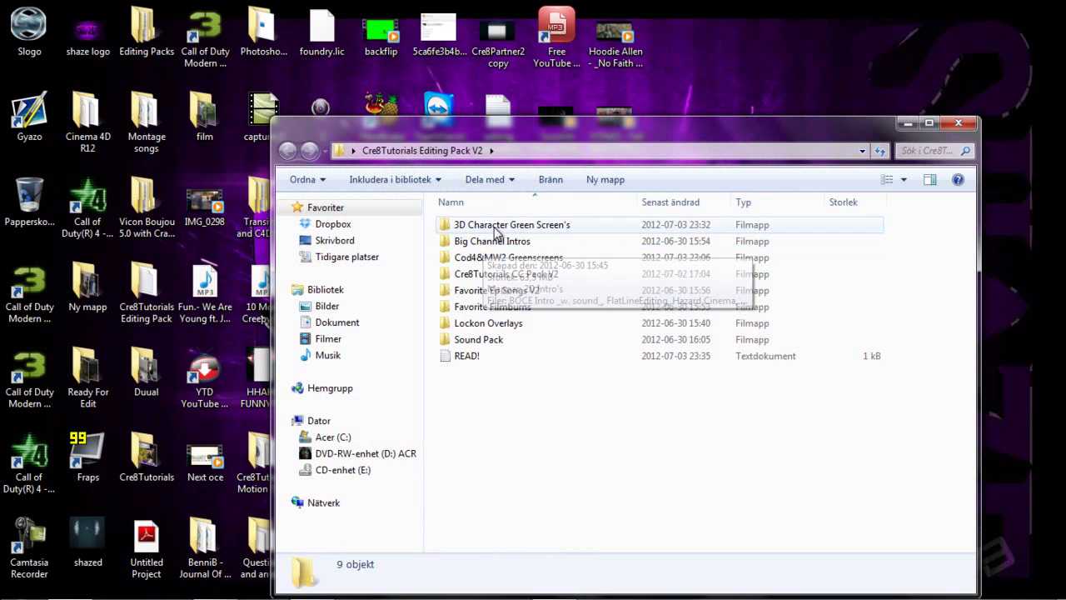
left_click(473, 230)
double_click(473, 230)
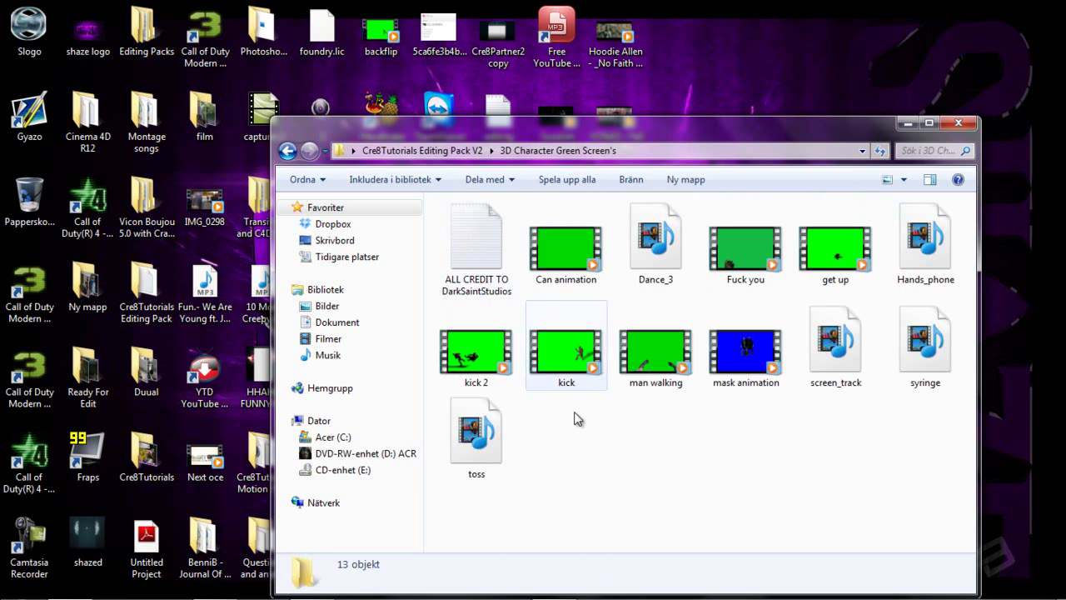
left_click_drag(586, 510, 687, 496)
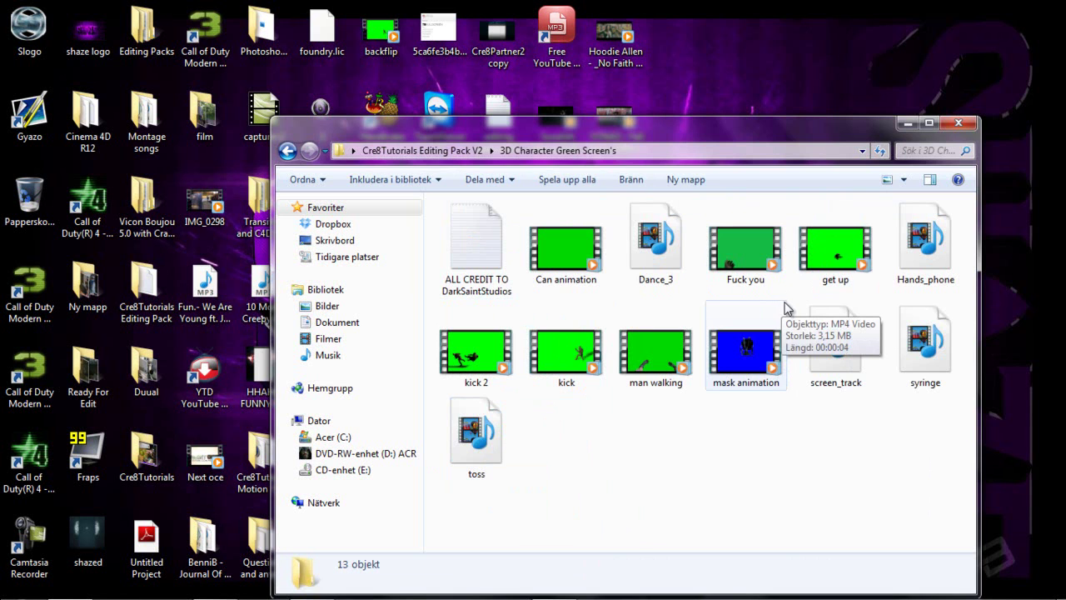
mouse_move(293, 593)
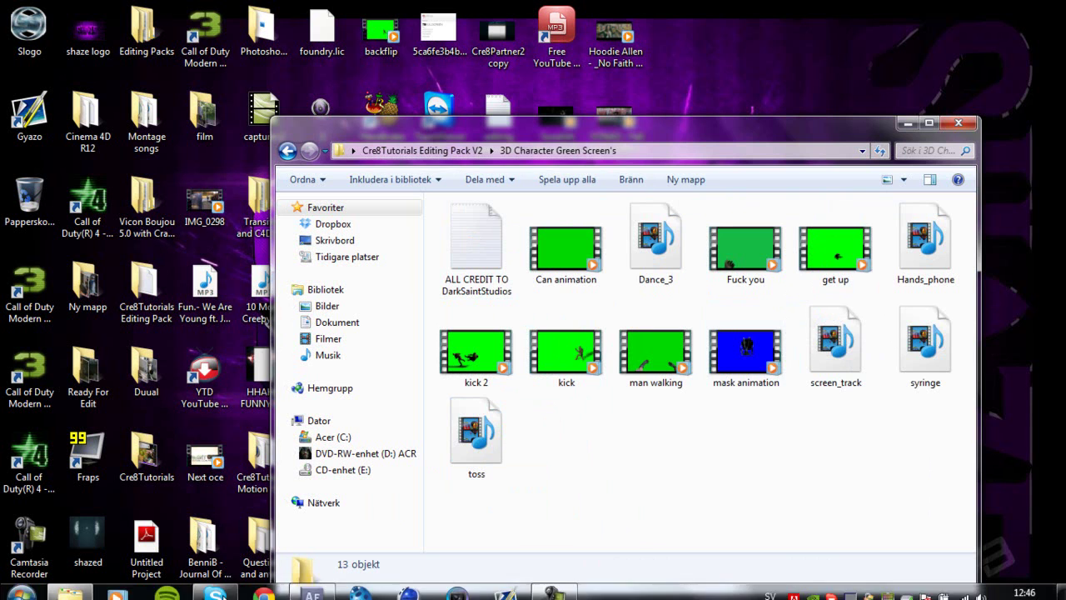
- Restore After Effects and scrub through the Comp 1 timeline
left_click(300, 590)
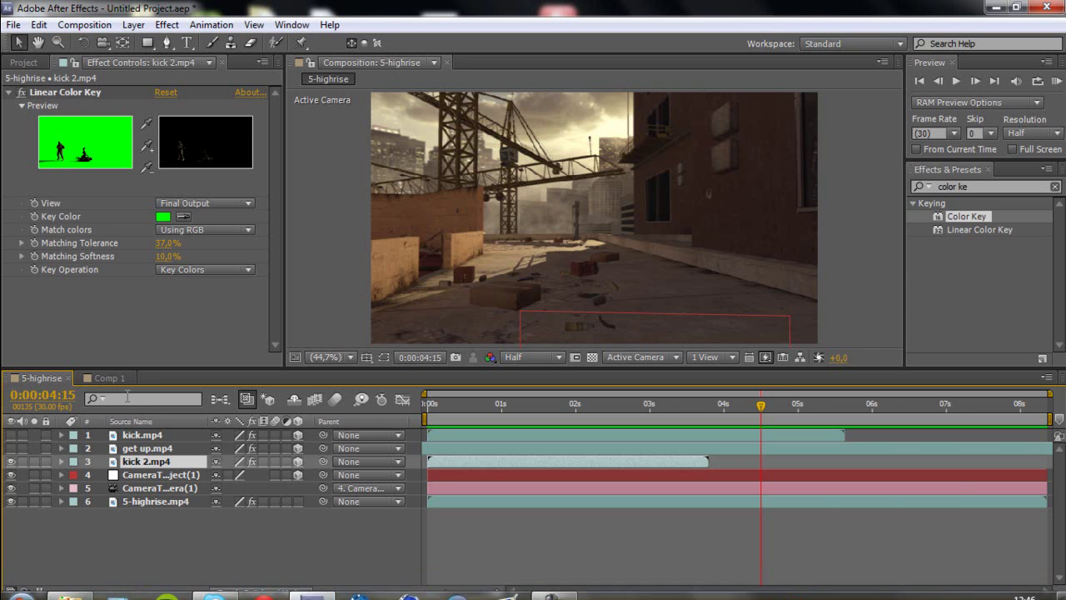
left_click(122, 379)
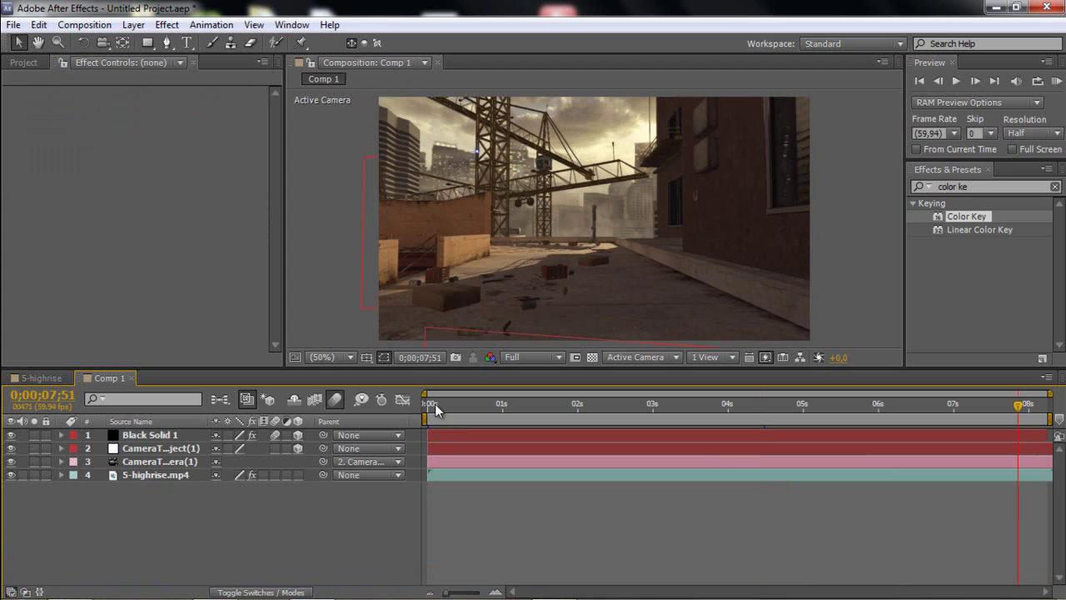
mouse_move(435, 406)
left_mouse_down()
mouse_move(987, 416)
mouse_move(624, 471)
mouse_move(317, 435)
left_mouse_up()
- RAM-preview 5-highrise, then make get up.mp4 visible and preview it again
left_click(35, 380)
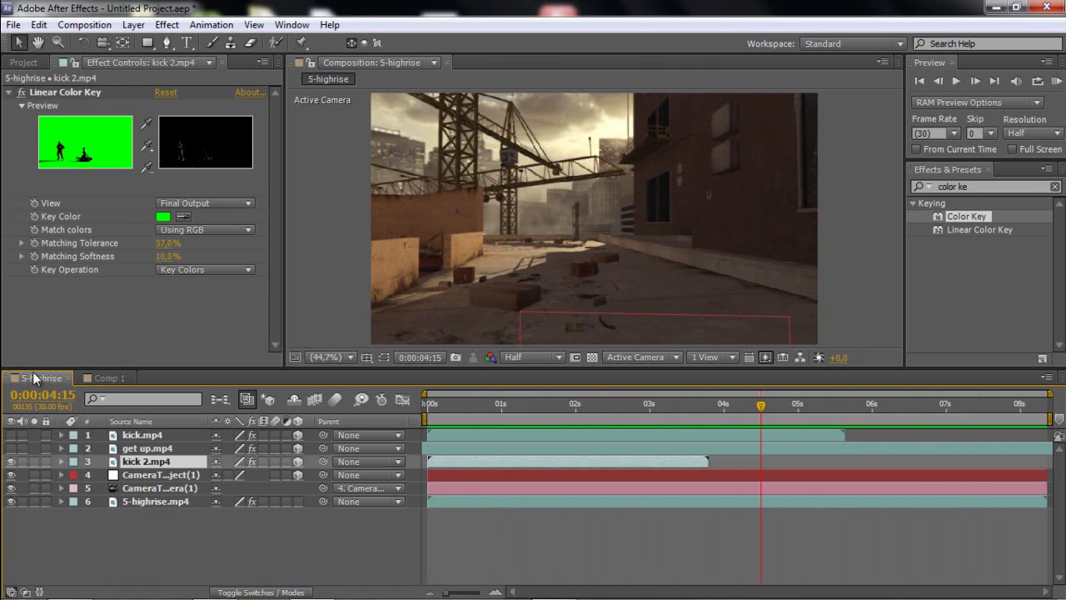
left_click(1056, 81)
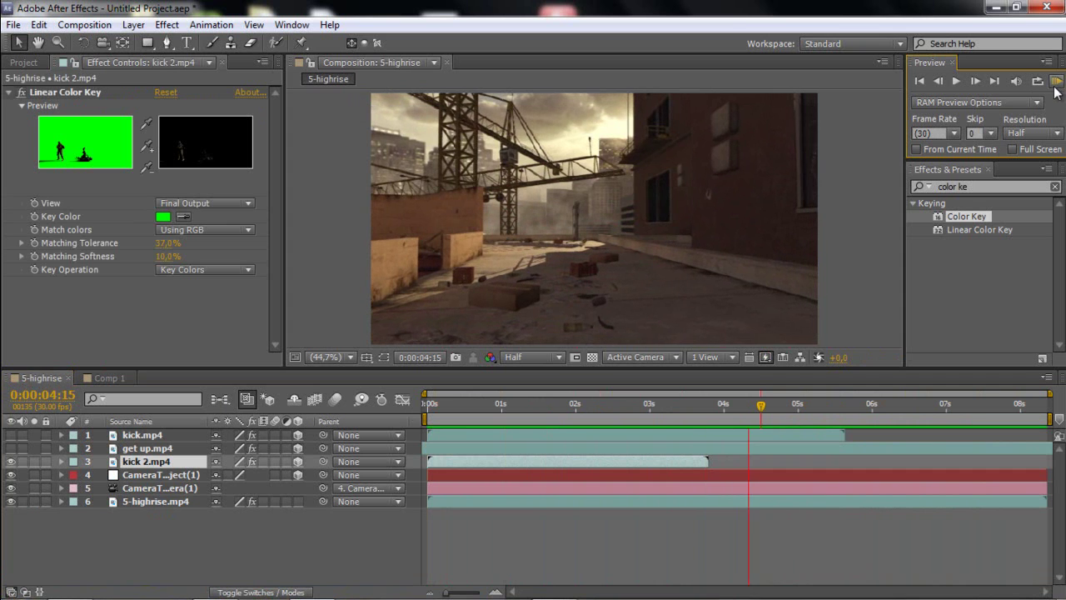
left_click(296, 329)
left_click(11, 449)
left_click(1058, 81)
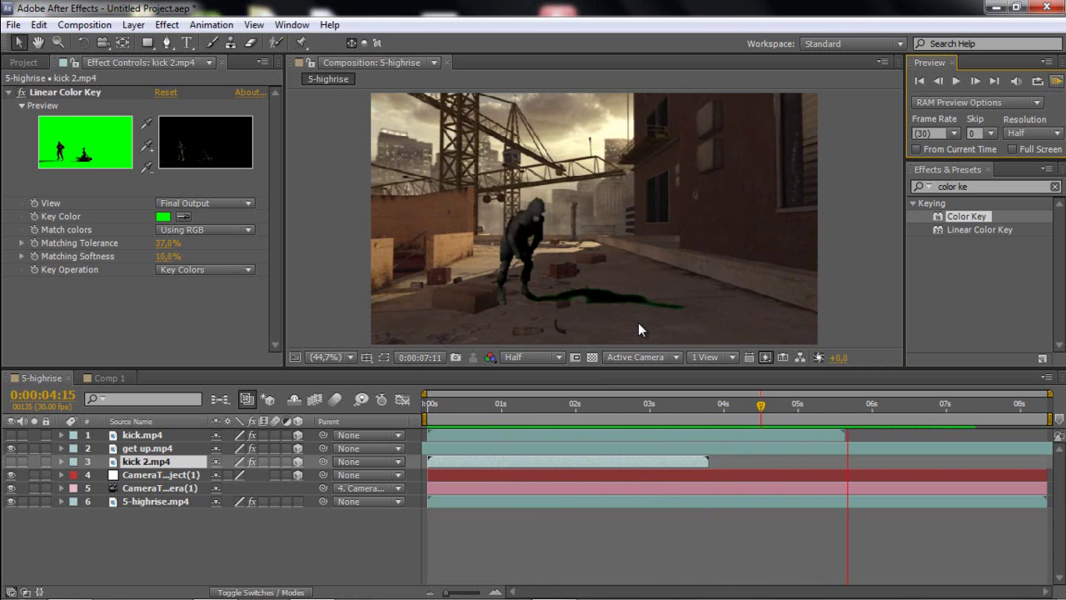
left_click(1056, 81)
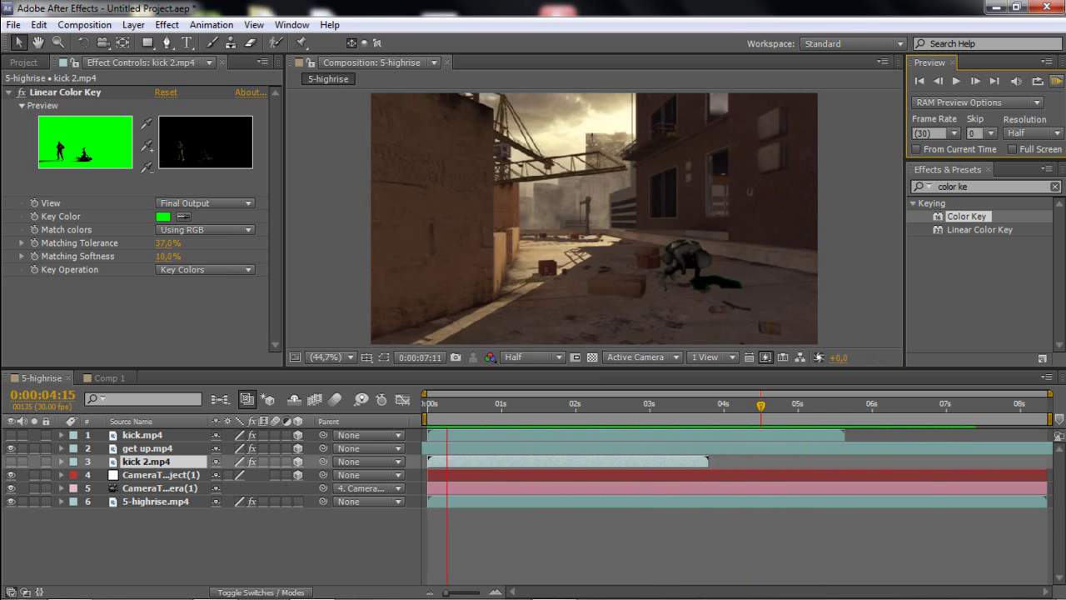
- Select get up.mp4 to view its Color Key, hide the layer, and preview again
left_click(135, 448)
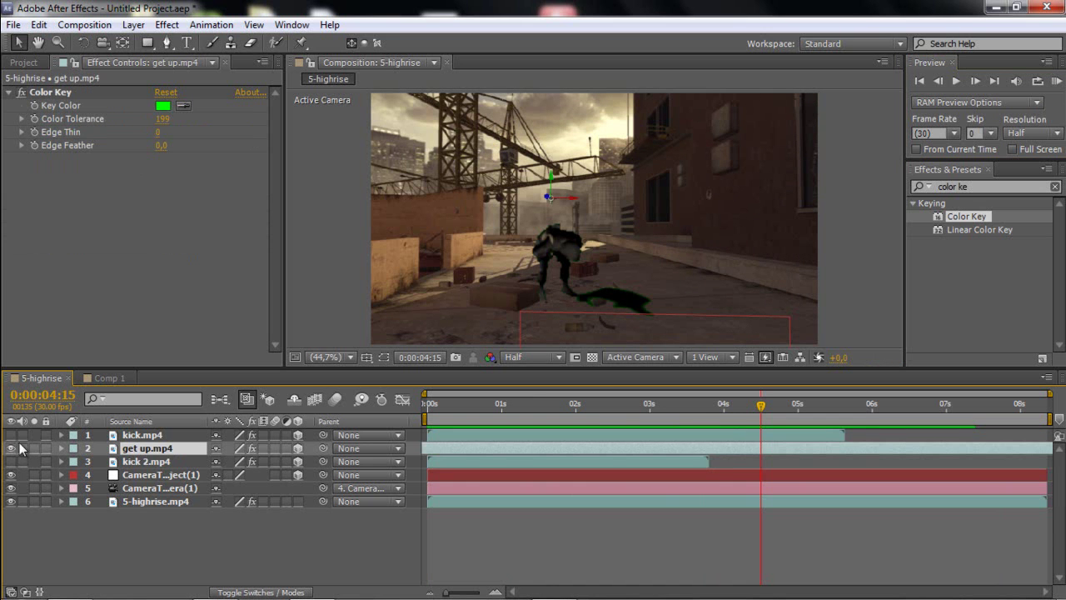
left_click(11, 448)
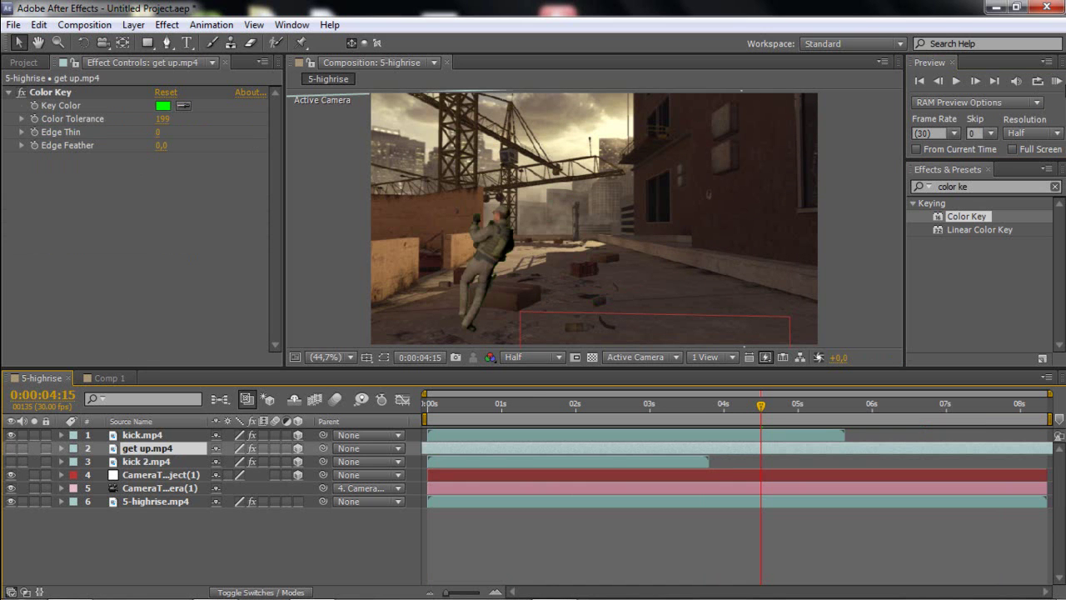
left_click(1057, 81)
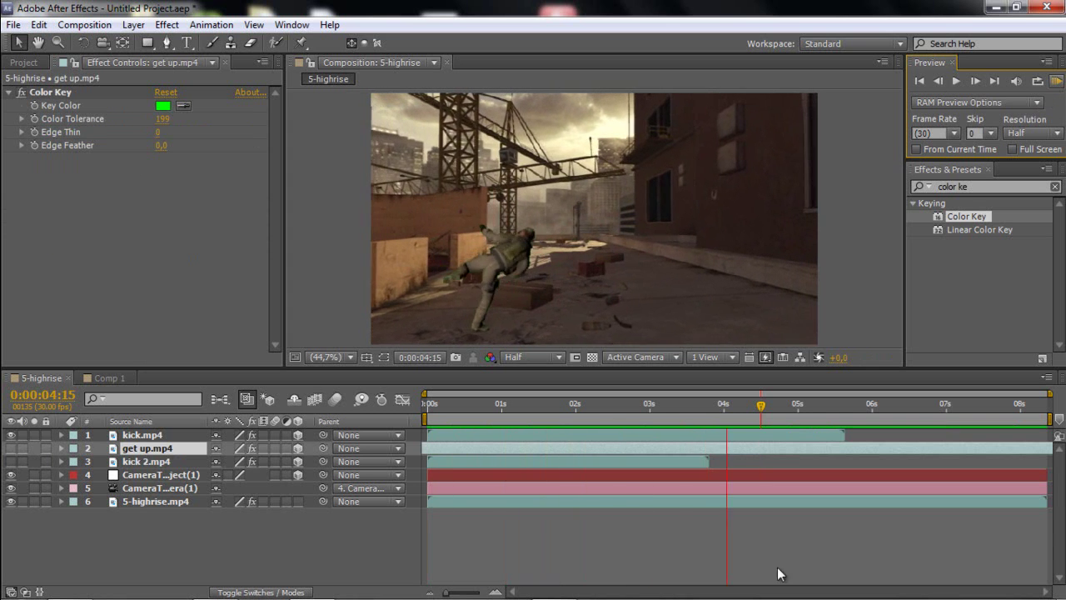
left_click(675, 446)
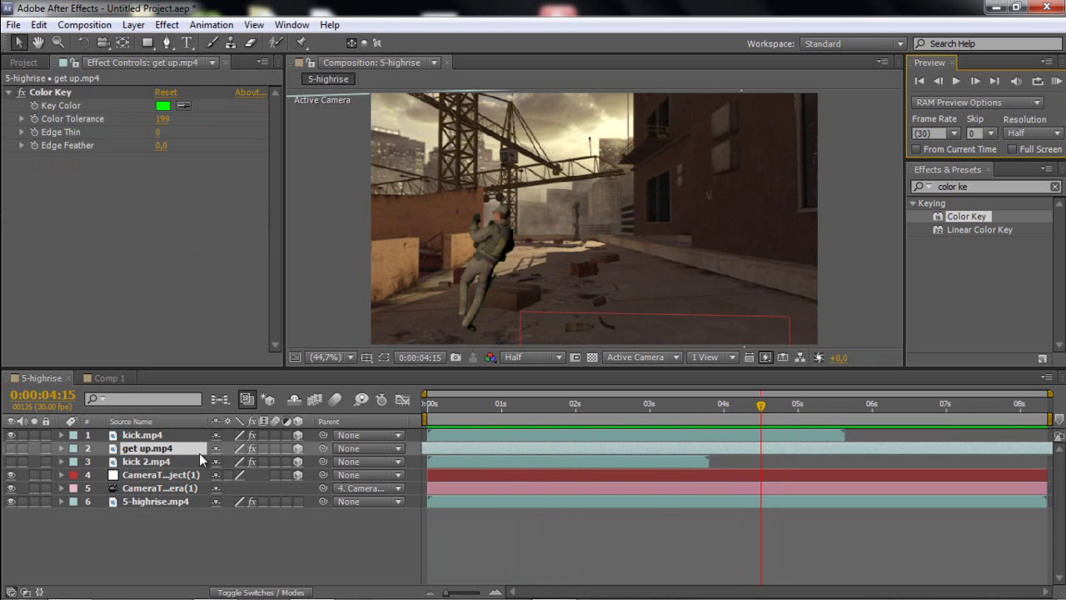
- Scrub Comp 1 from about 0:00:00:55 to 4;16 to view the glowing arrow
left_click(107, 378)
left_click_drag(429, 406, 577, 409)
left_click_drag(659, 411, 910, 416)
- Open a contact's Skype conversation and follow the shared youtube.com channel link
left_click(226, 589)
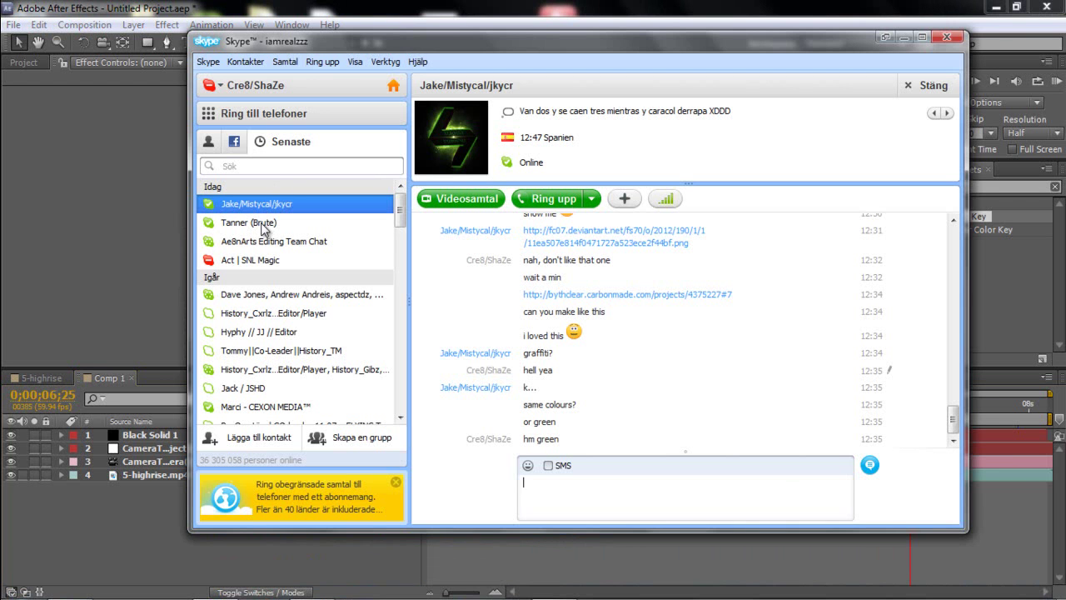
left_click(279, 332)
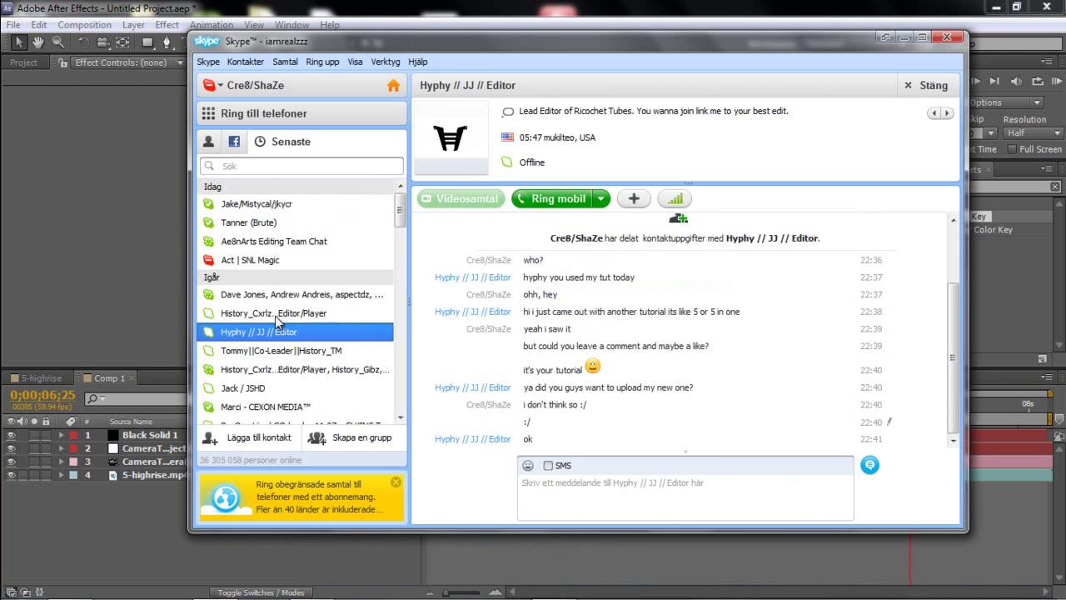
left_click(275, 313)
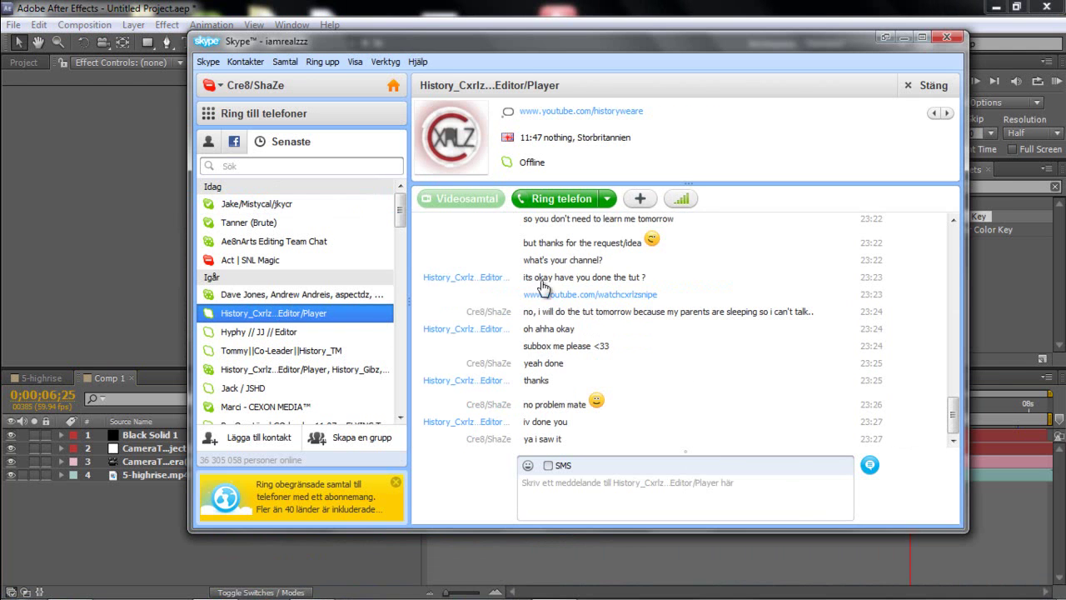
left_click(644, 297)
- Maximize the browser, scroll the YouTube channel page, then return to 5-highrise in After Effects
left_click_drag(444, 34, 472, 4)
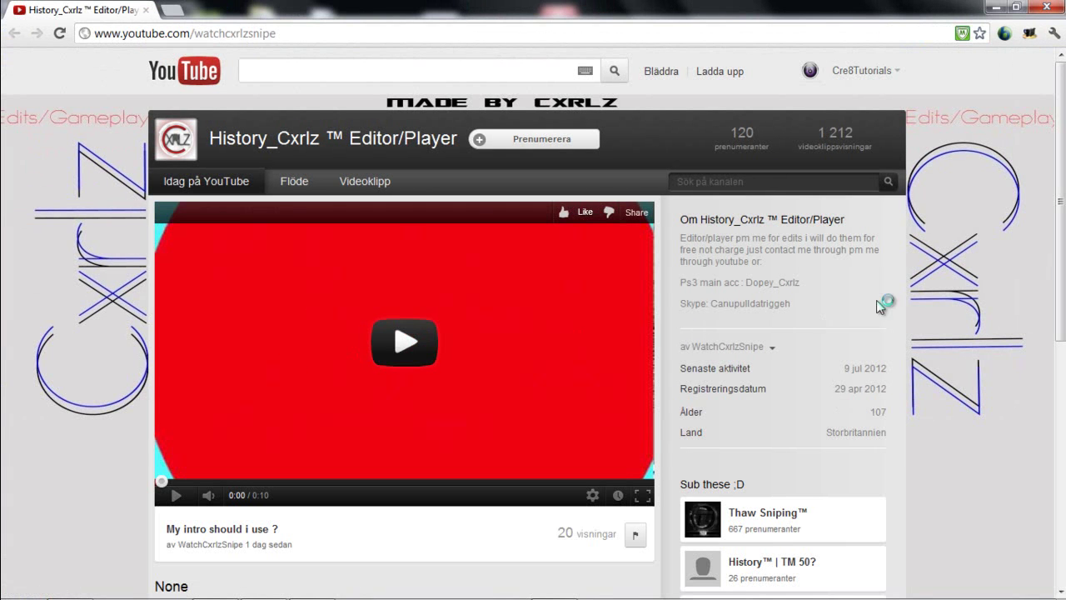
mouse_move(265, 589)
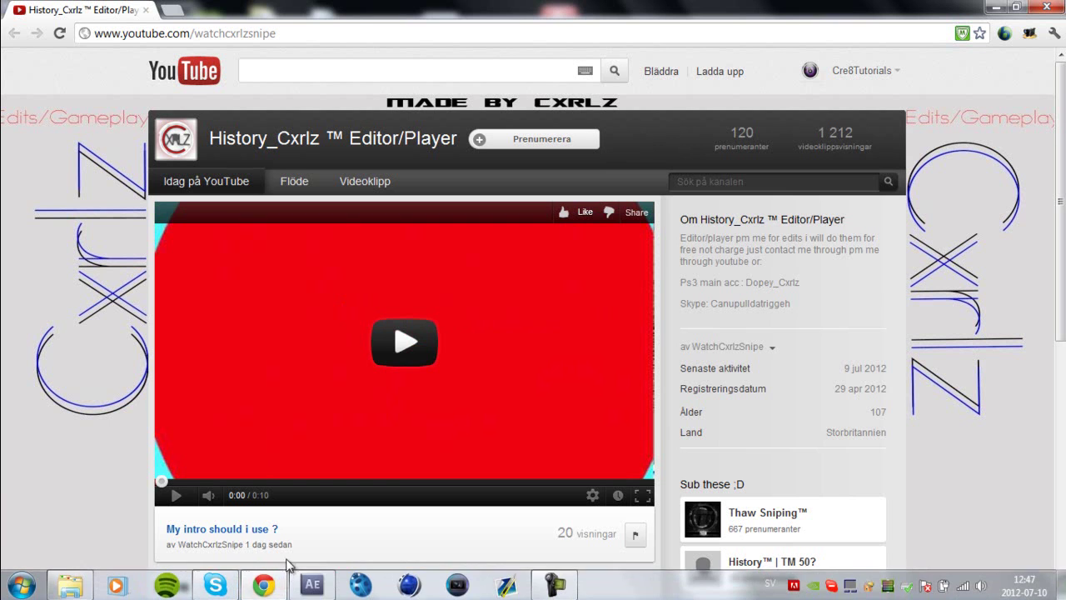
scroll(200, 543, "down", 5)
scroll(491, 341, "up", 5)
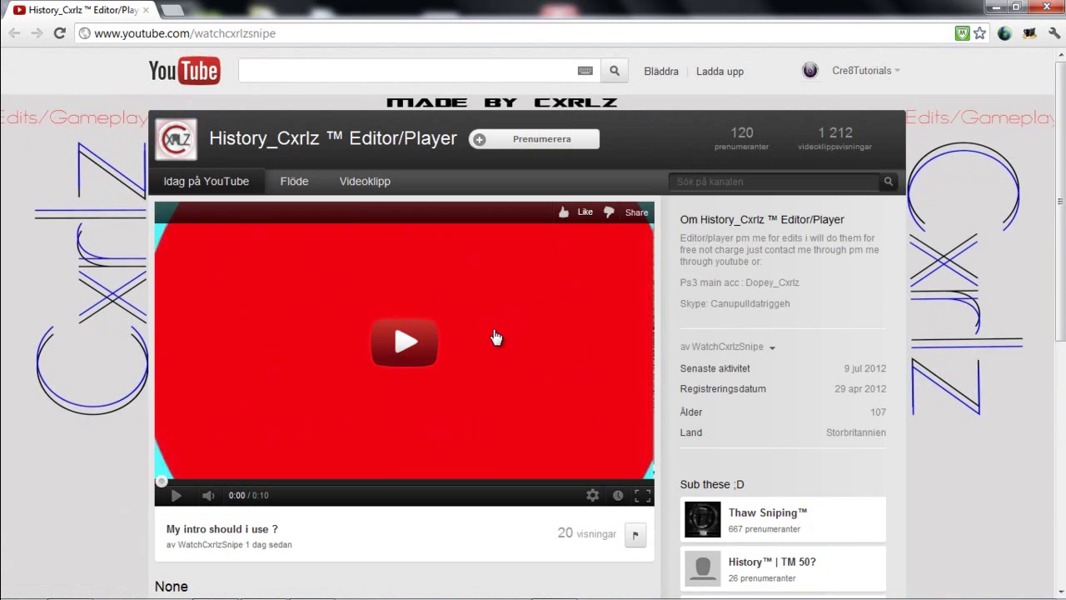
scroll(488, 350, "down", 2)
scroll(490, 353, "up", 2)
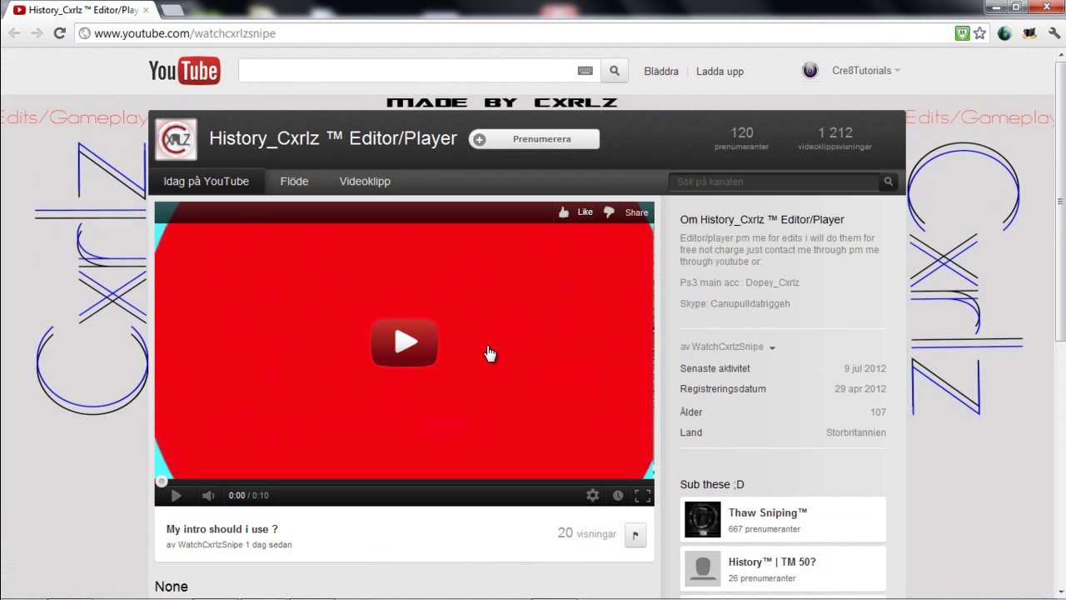
left_click(347, 36)
key("End")
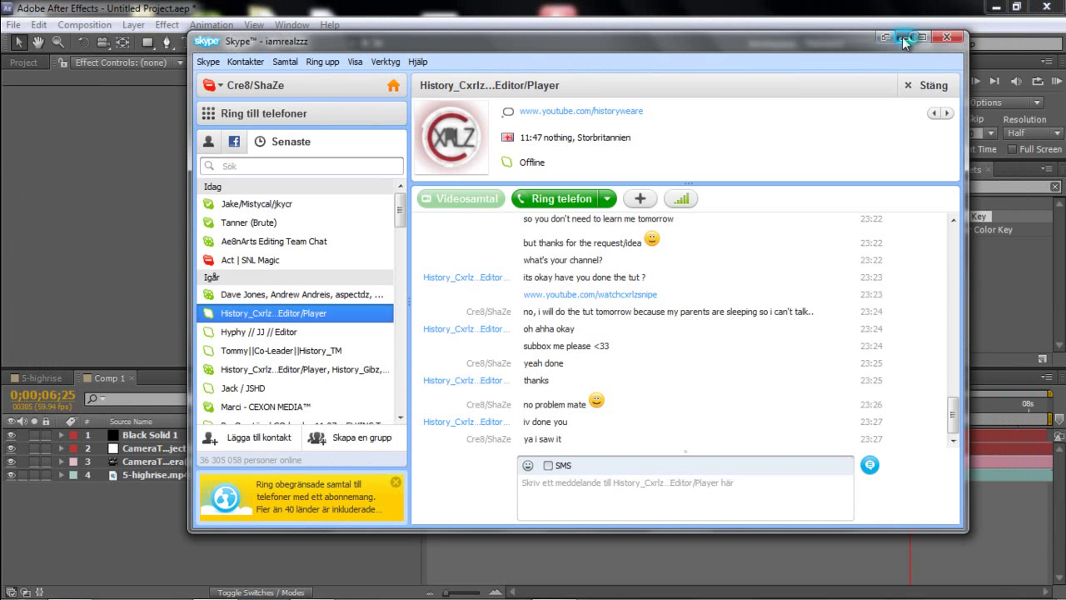
left_click(904, 38)
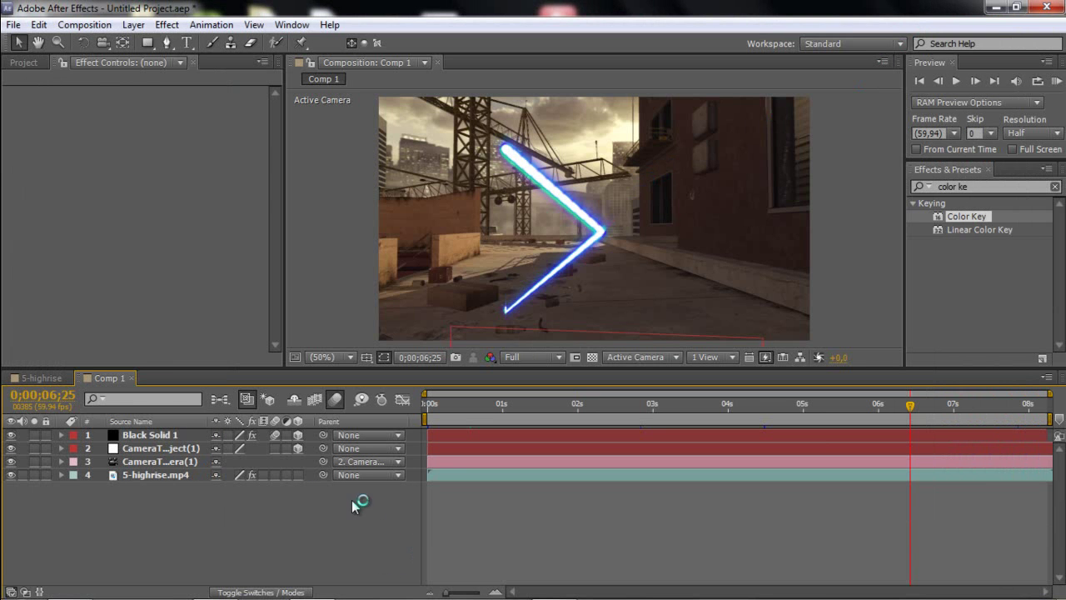
left_click(38, 377)
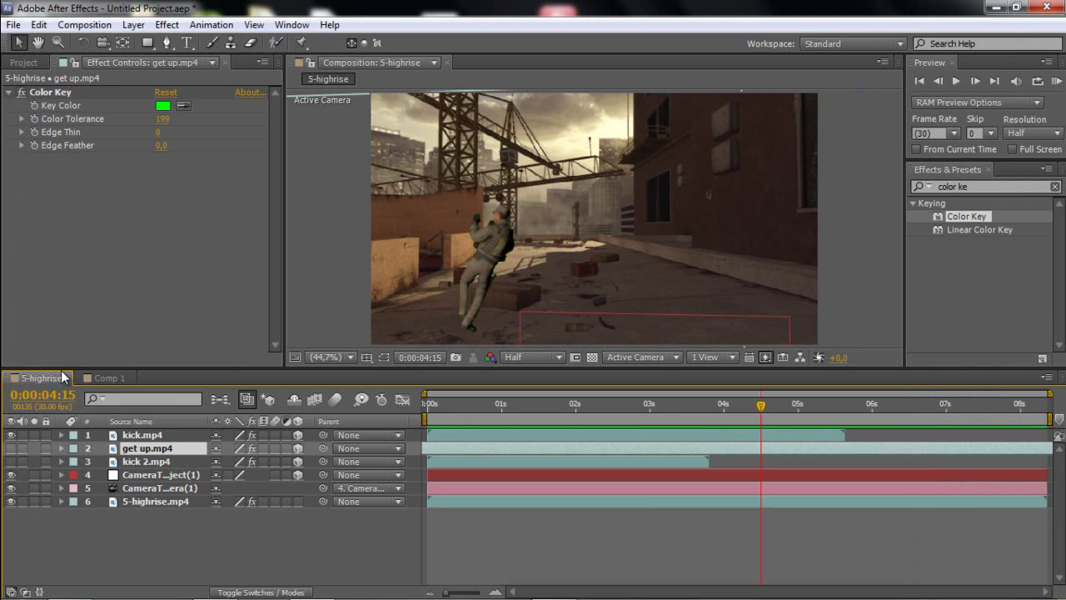
- Create the 5-highrise 2 comp from 5-highrise.mp4 in the Project panel and scrub through it
left_click(34, 63)
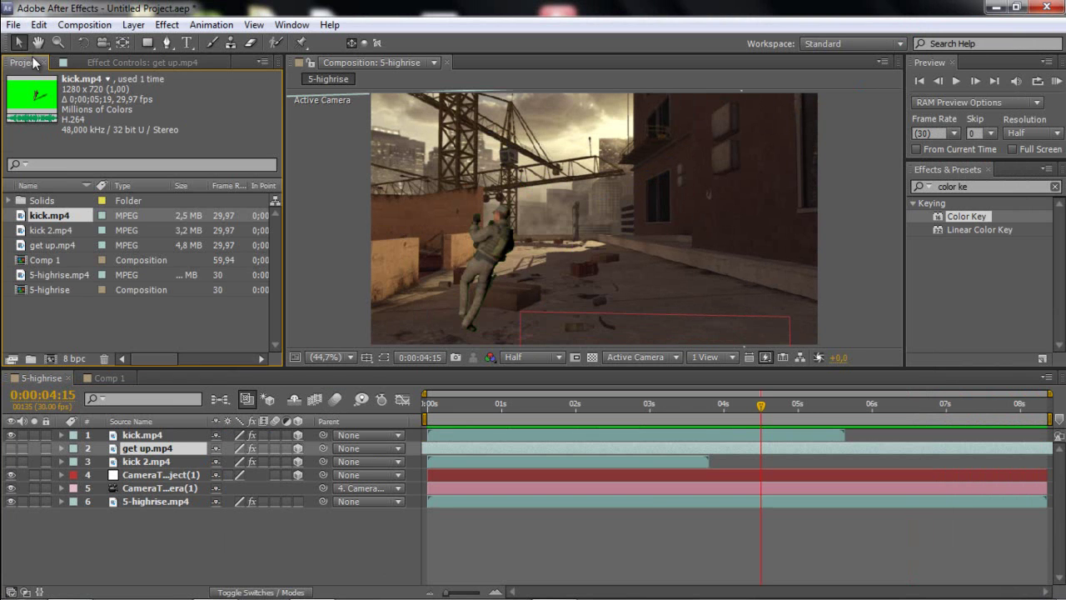
left_click_drag(33, 280, 50, 359)
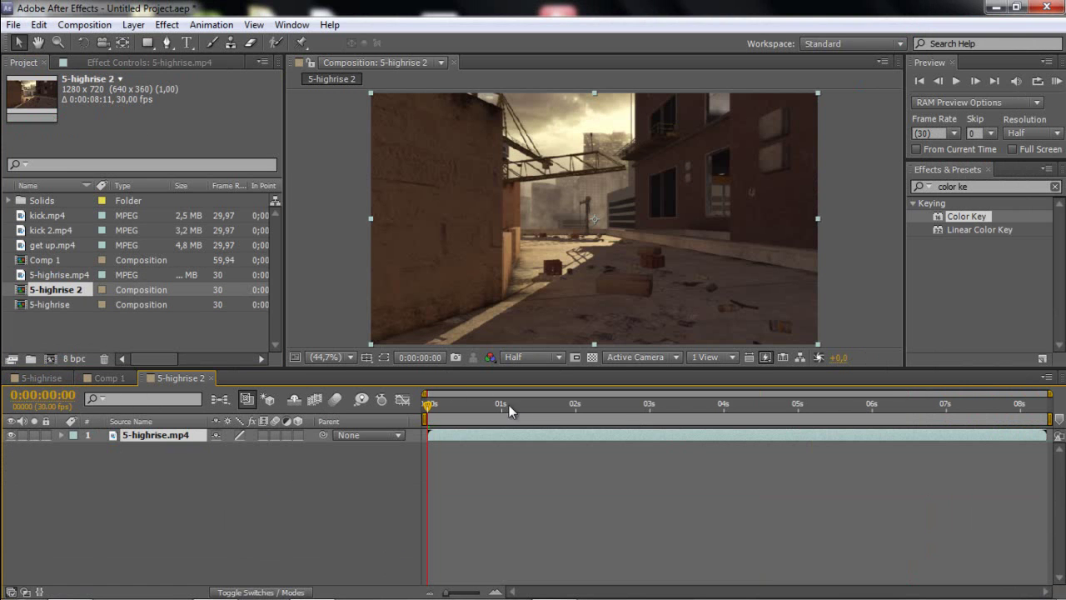
left_click_drag(497, 407, 383, 418)
- Search effects for 'camer' and apply CameraTracker (1.0) to the 5-highrise.mp4 layer
key("ctrl+5")
type("camera")
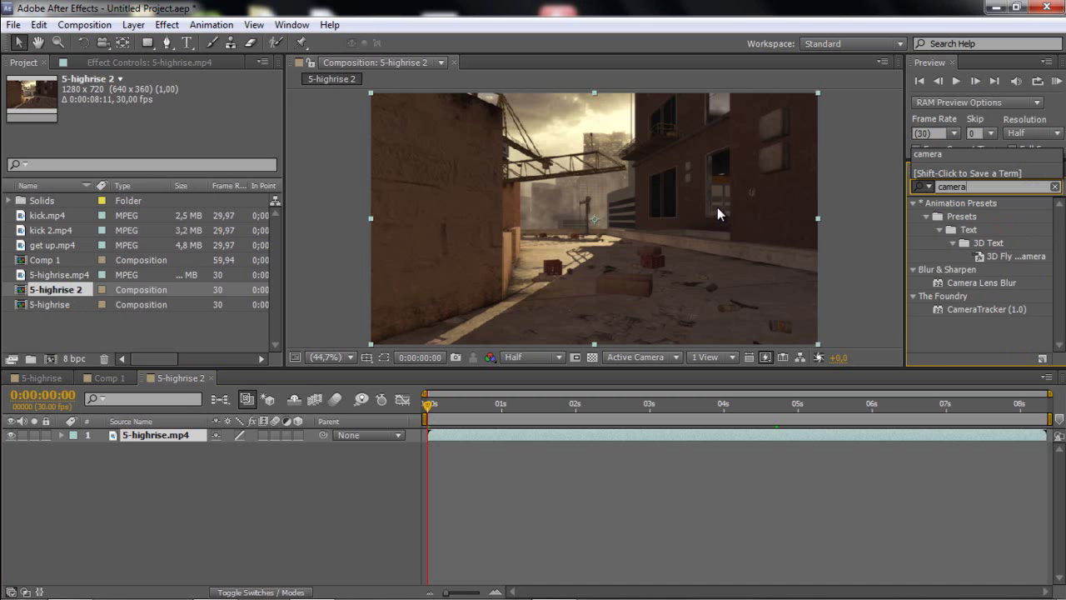
left_click_drag(1008, 306, 628, 433)
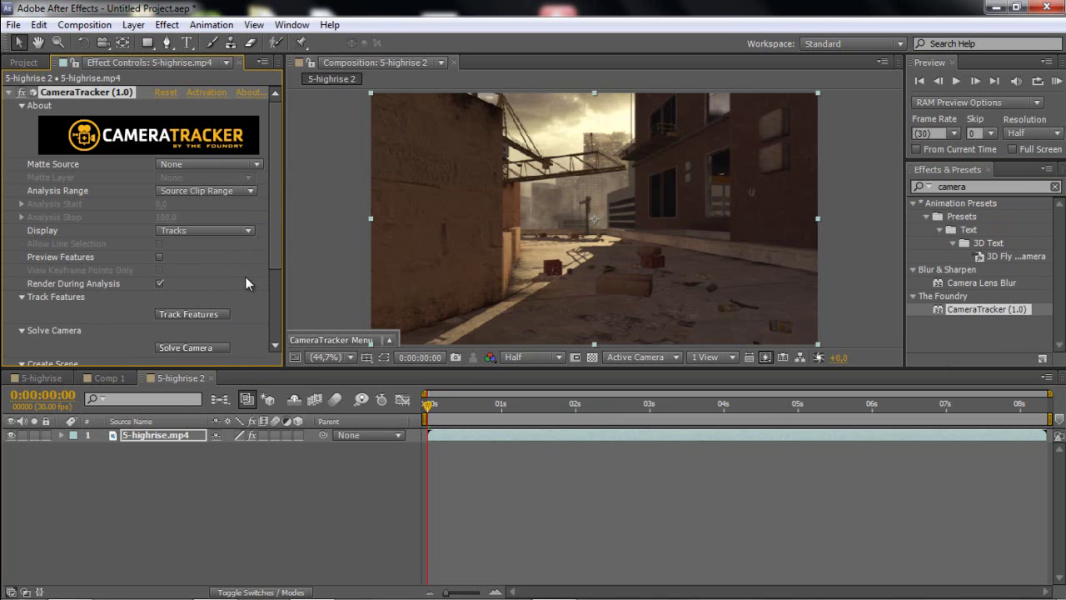
left_click_drag(272, 245, 212, 275)
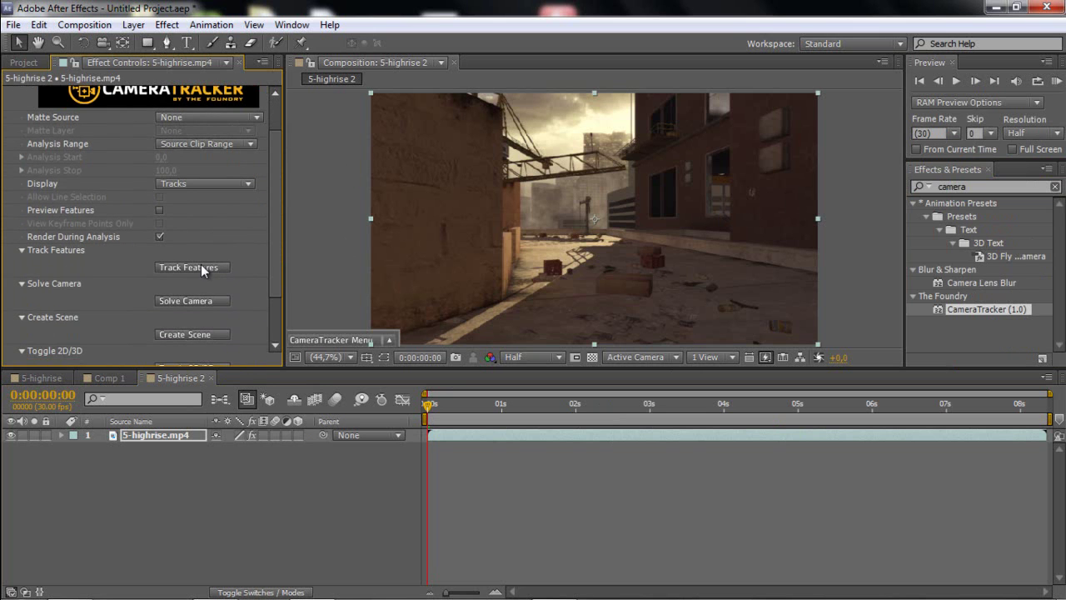
- Decline low-resolution tracking, set the viewer to Full, and run Track Features
left_click(202, 266)
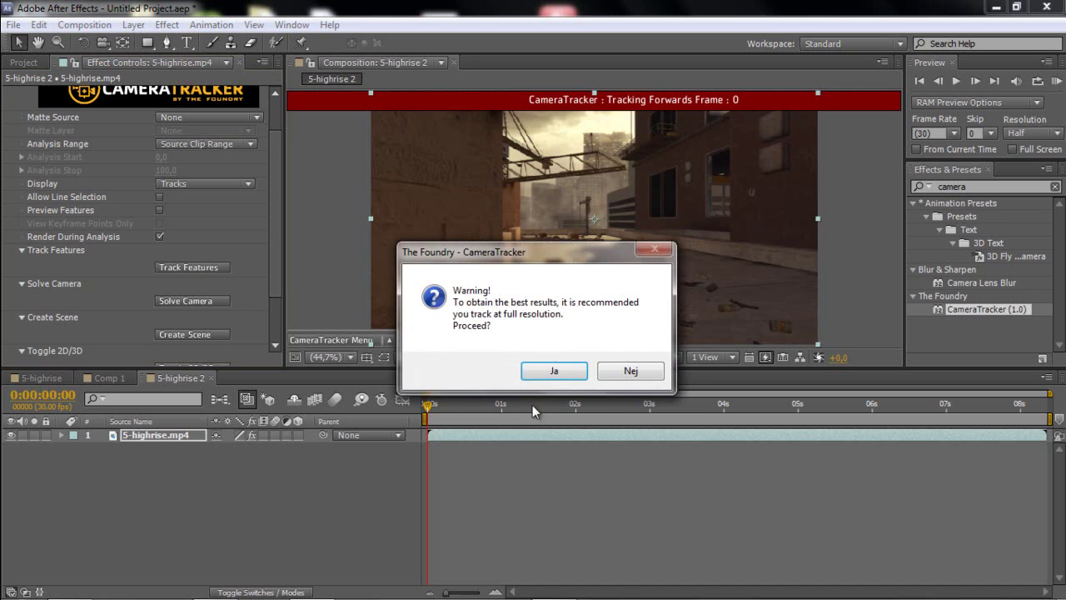
left_click(629, 371)
left_click(530, 357)
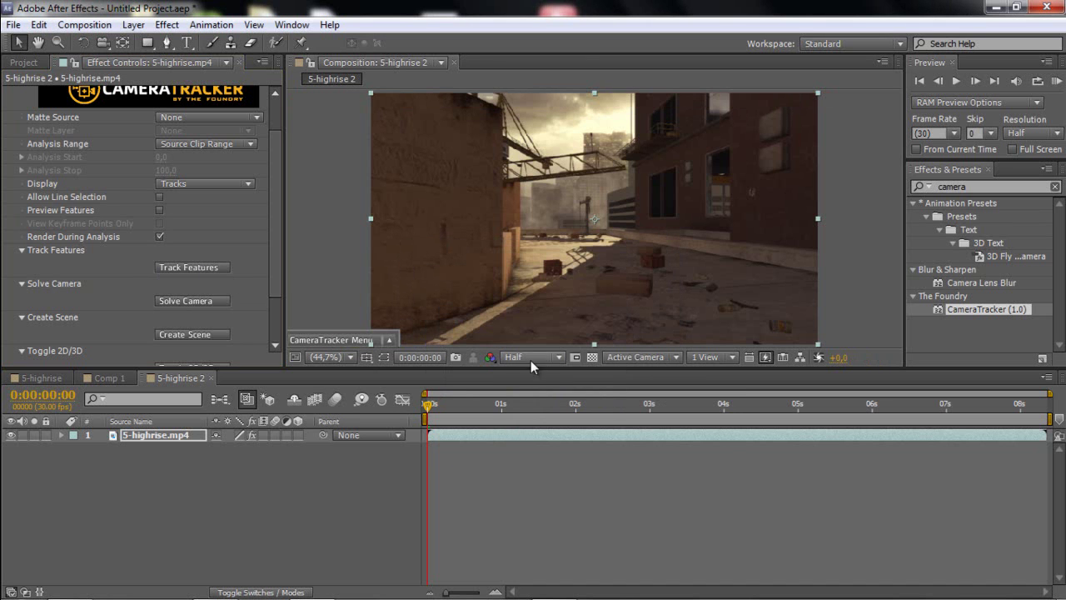
left_click(532, 400)
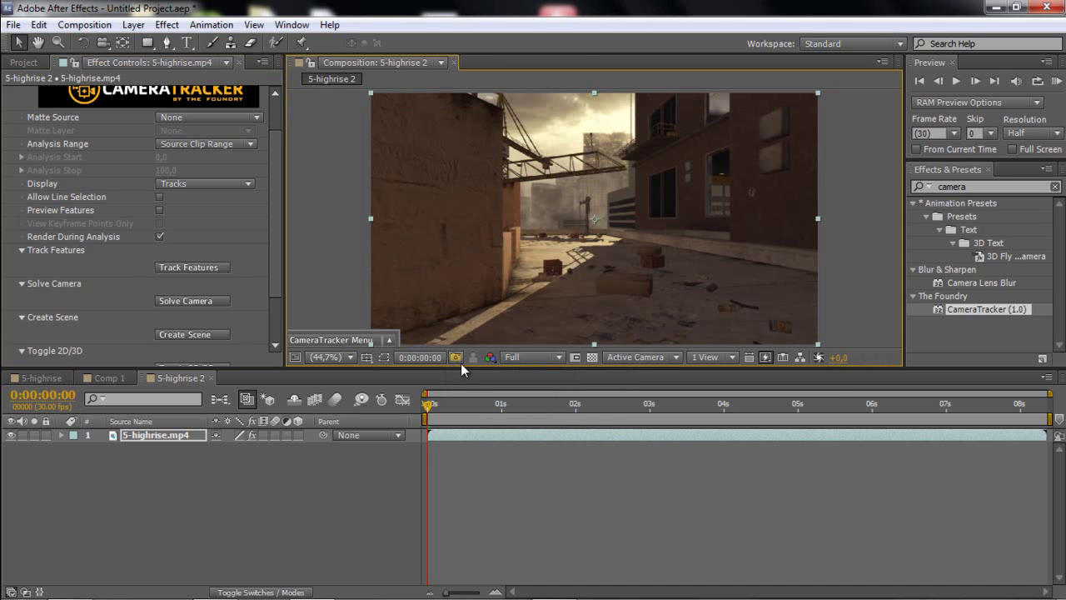
left_click(190, 267)
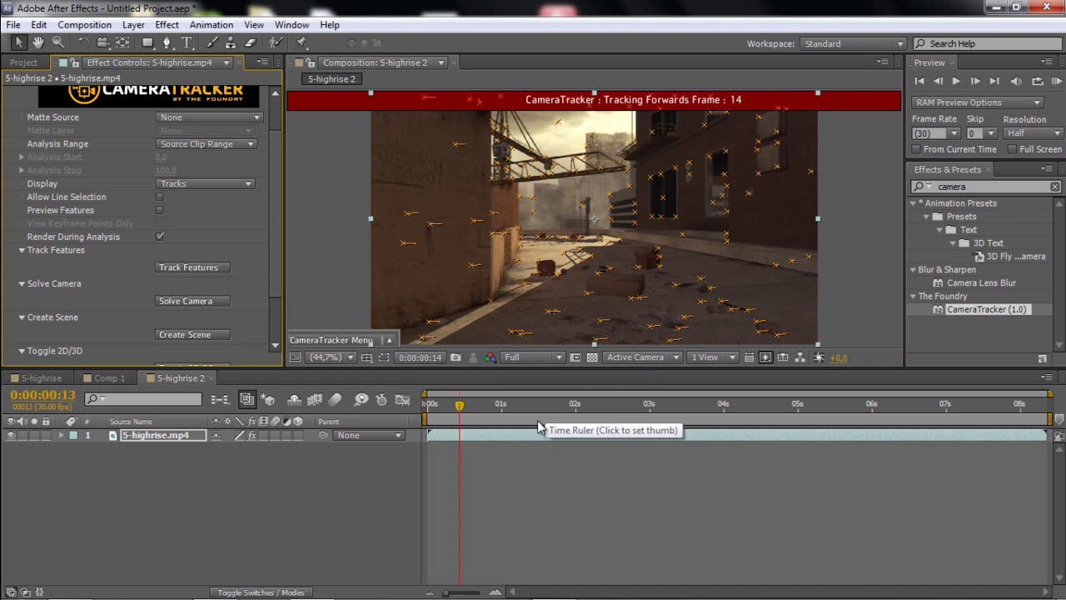
- Show and hide Skype twice while feature tracking finishes across the street scene
mouse_move(275, 595)
left_click(216, 584)
left_click(216, 584)
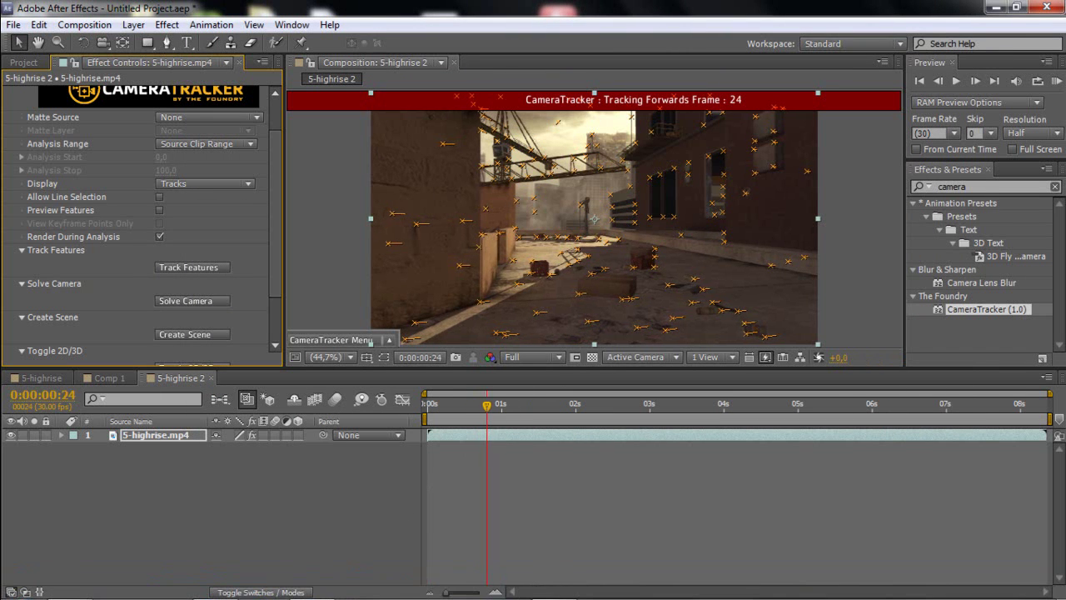
left_click(230, 593)
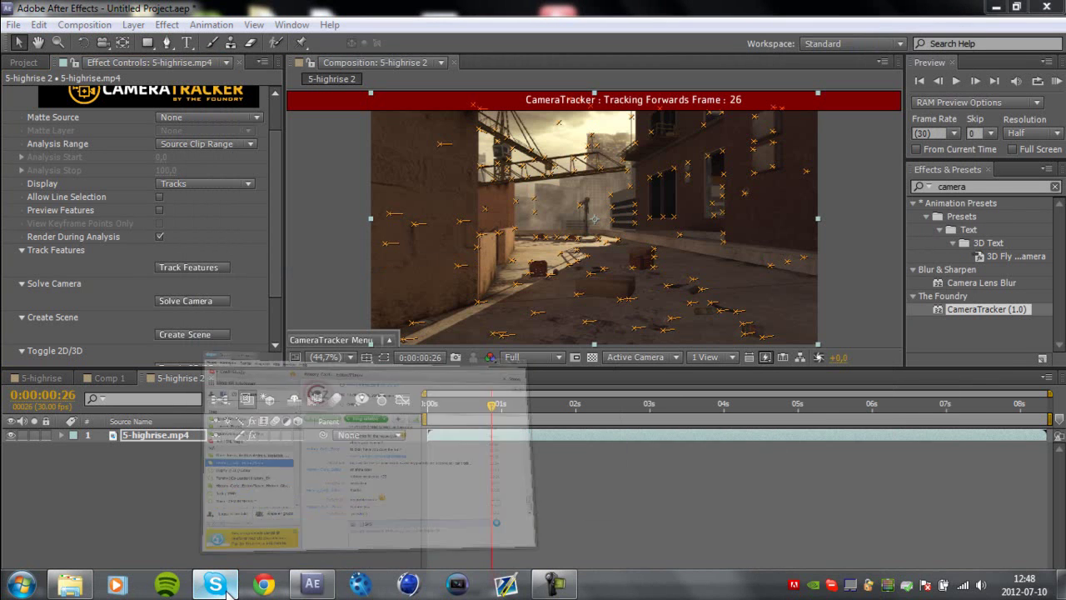
left_click(229, 593)
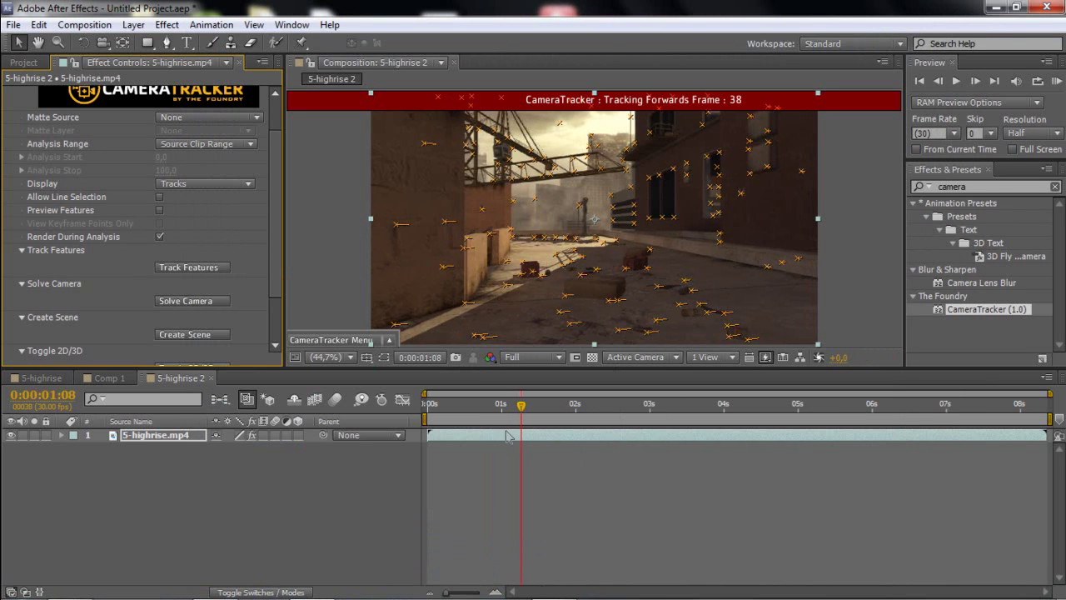
left_click(546, 584)
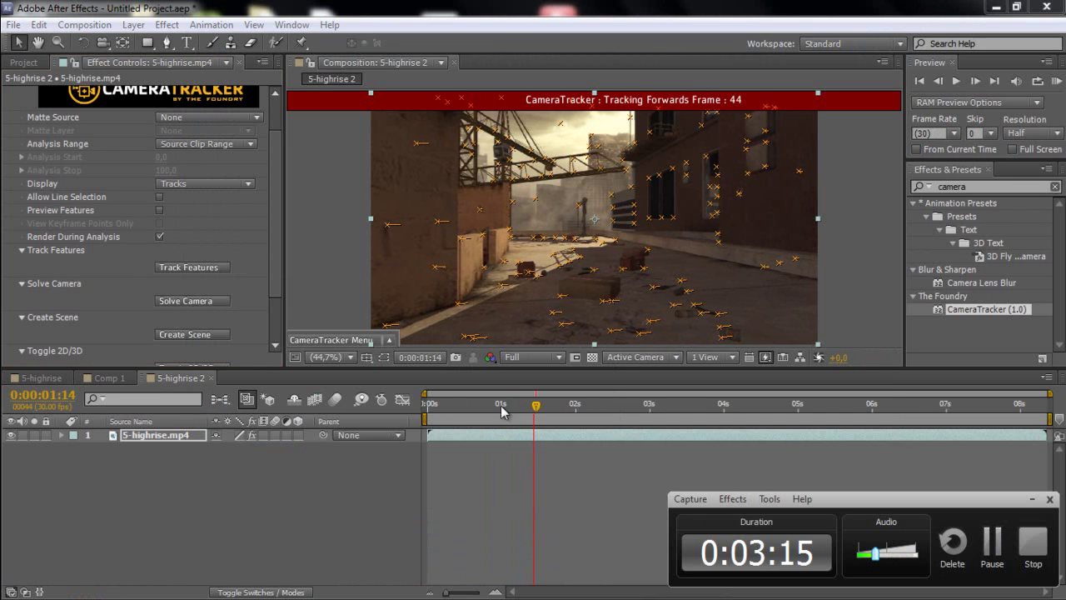
left_click(1031, 542)
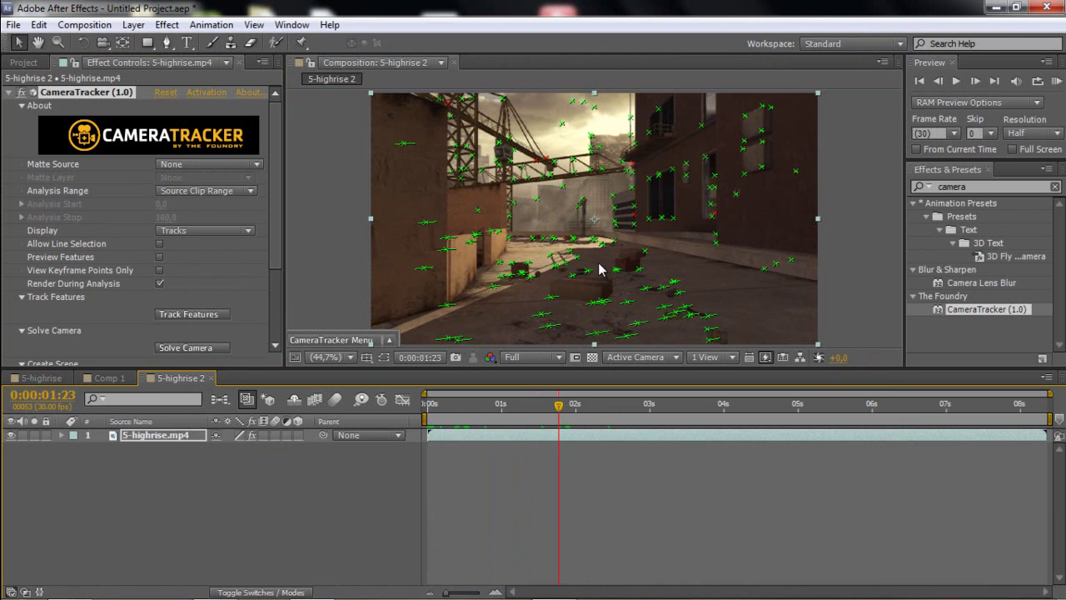
- Run Solve Camera and confirm the result of 6 keyframes and 0.9-pixel error
scroll(268, 242, "down", 1)
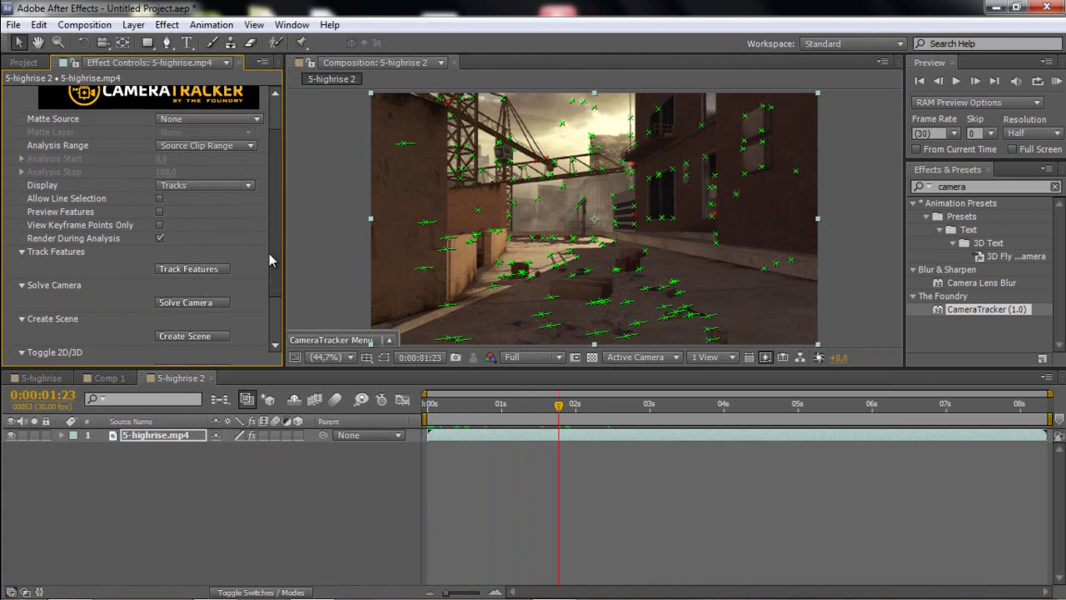
left_click(177, 305)
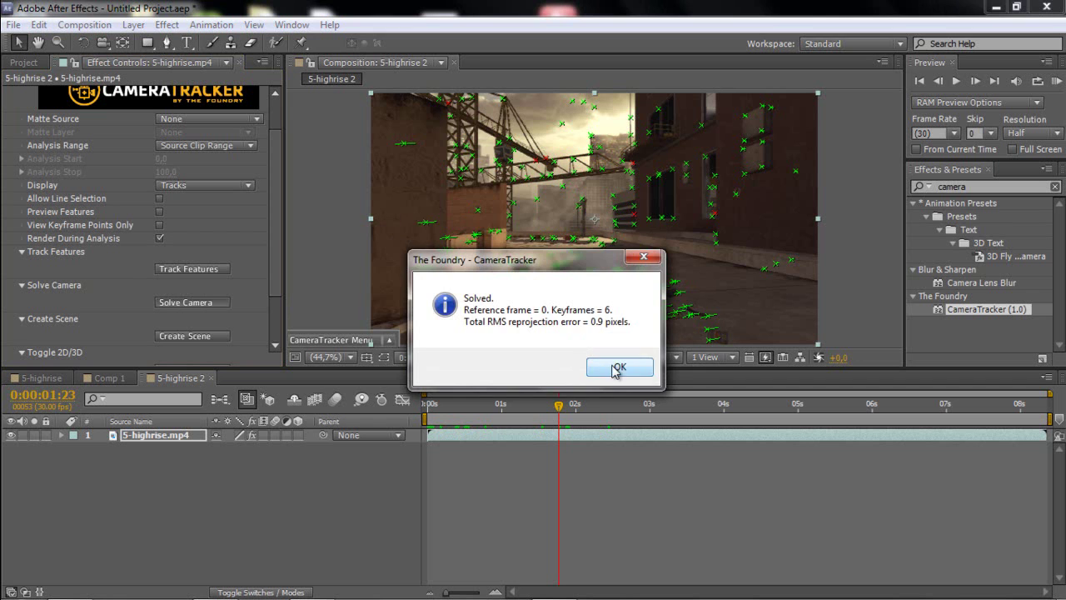
left_click(616, 369)
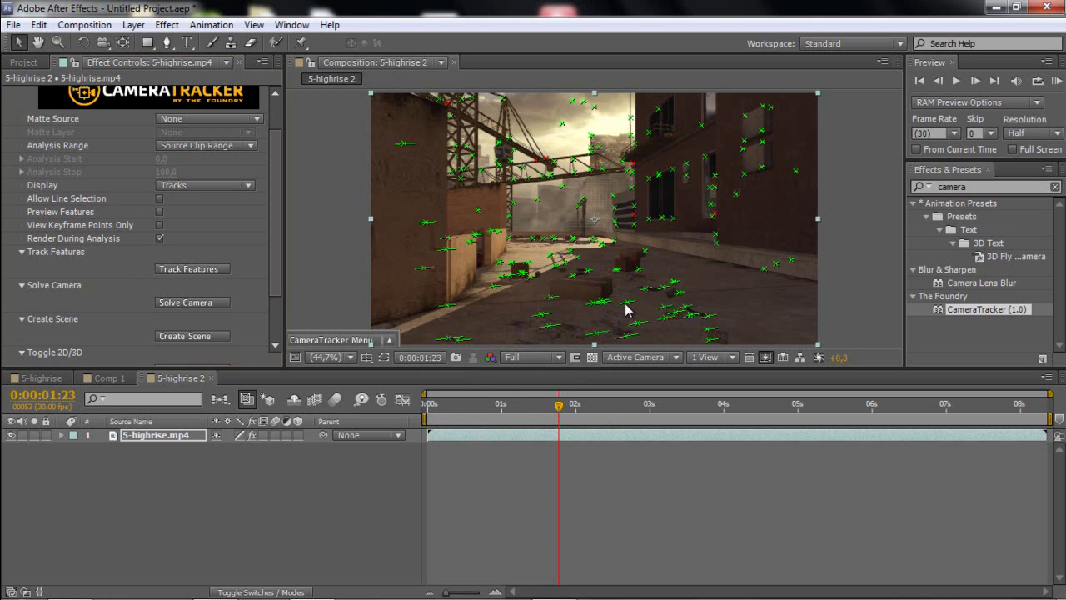
mouse_move(627, 308)
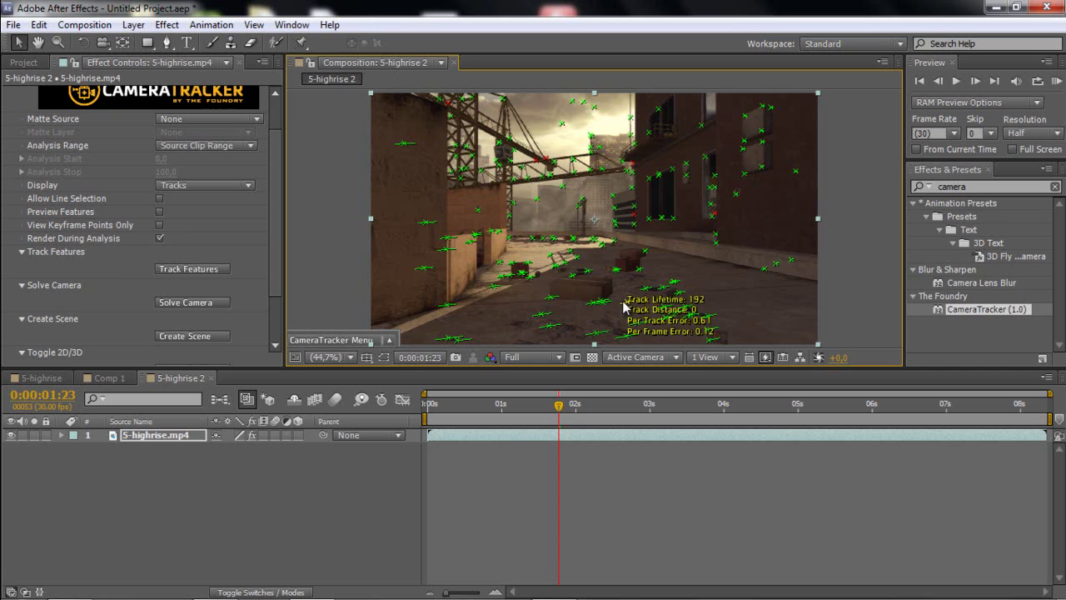
- Pick a street-floor track point and make it the origin via Ground Plane > Set Origin
right_click(628, 307)
mouse_move(660, 336)
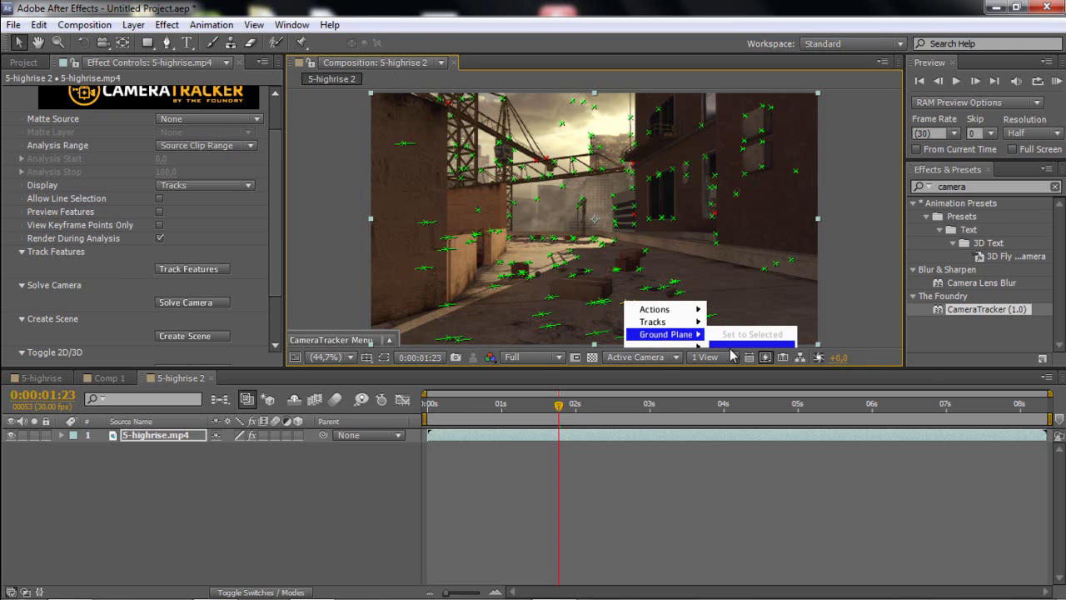
scroll(744, 297, "down", 2)
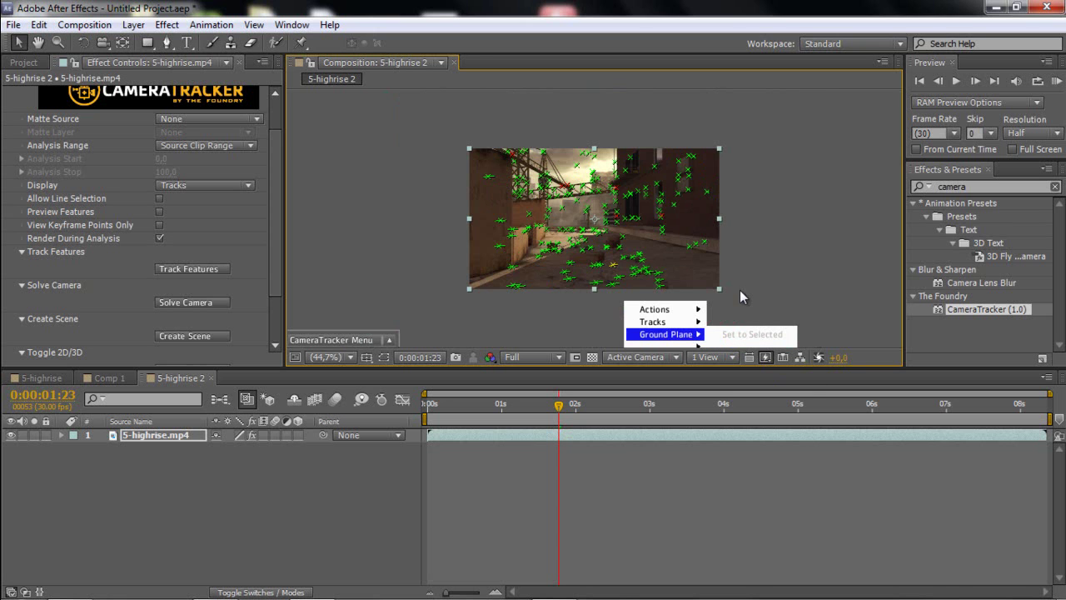
left_click(600, 268)
right_click(600, 268)
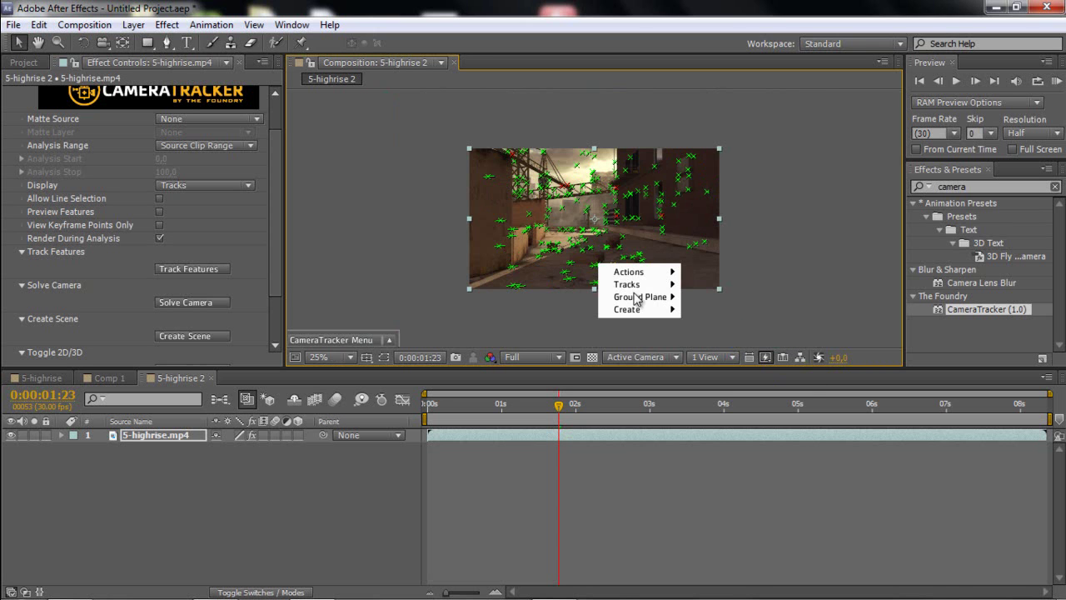
mouse_move(644, 300)
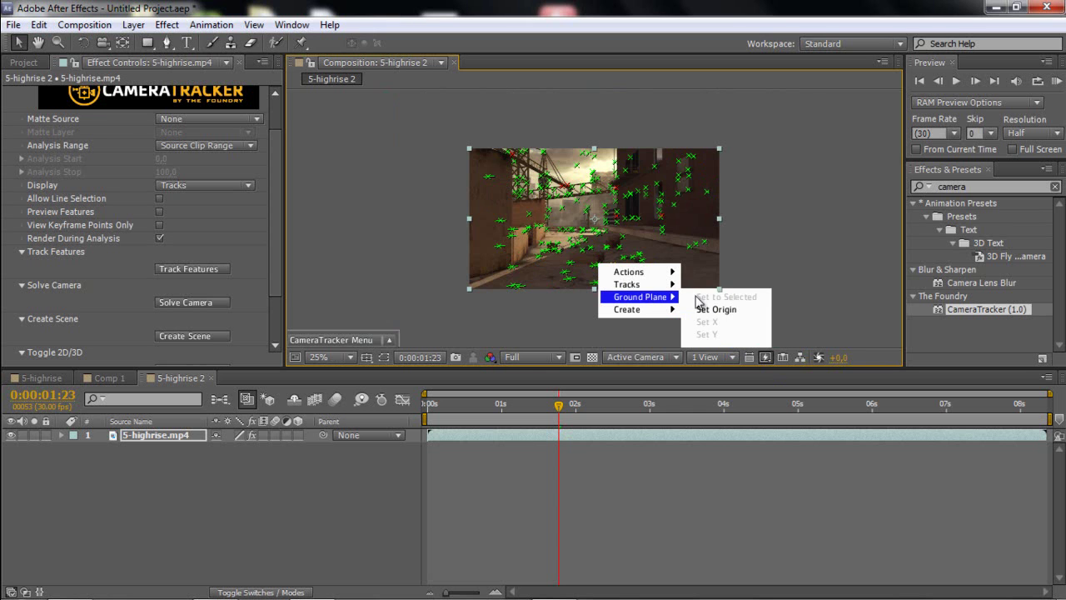
left_click(728, 314)
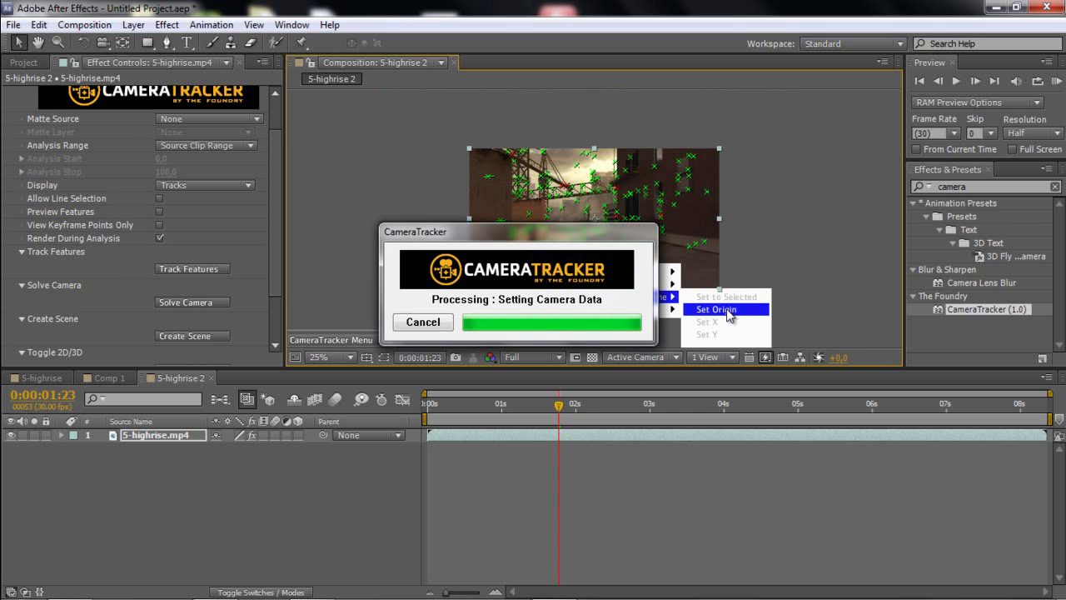
left_click(326, 357)
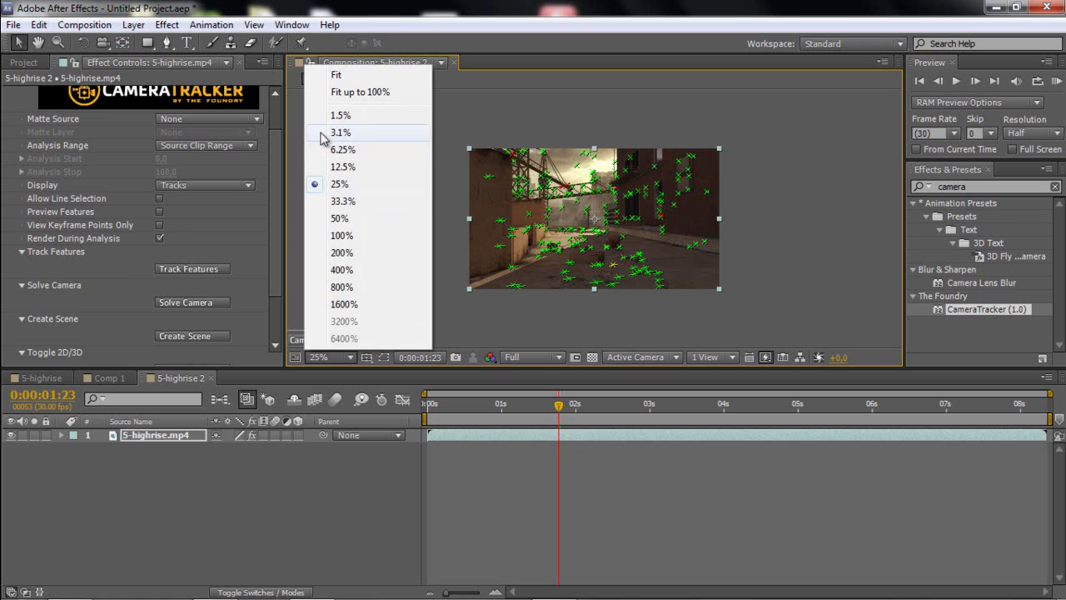
- Fit the viewer, then use CameraTracker's Create Scene to add a tracked camera and scene-object layer
left_click(350, 92)
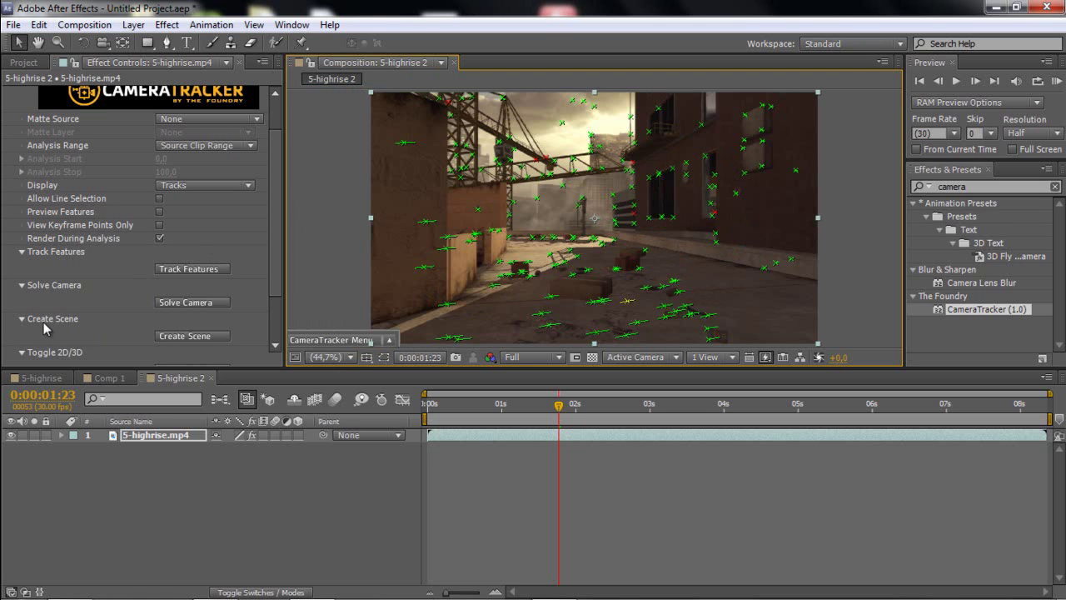
scroll(132, 182, "down", 1)
scroll(129, 180, "down", 1)
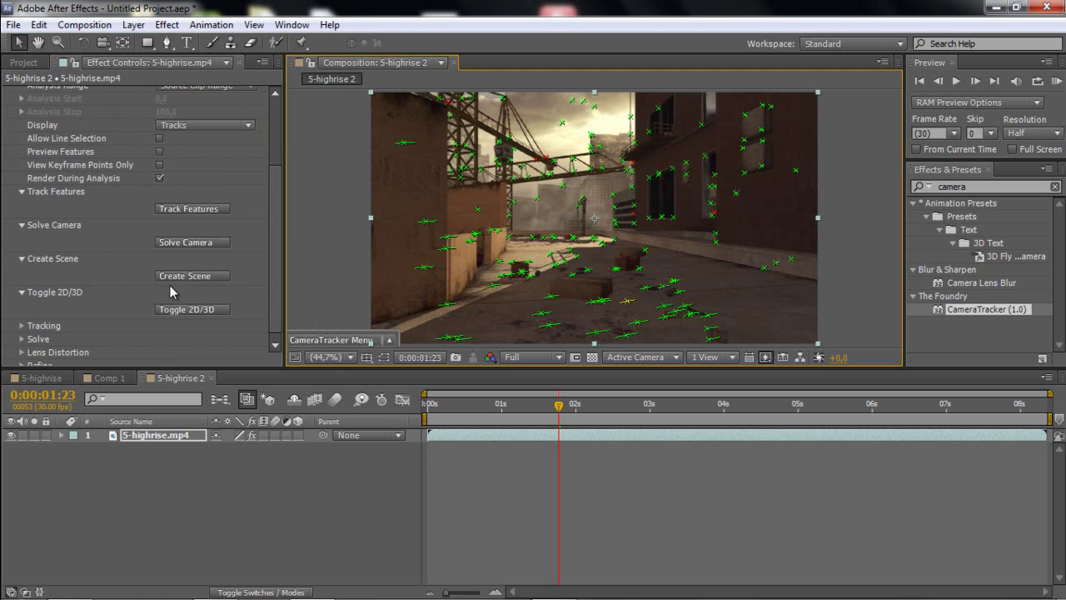
left_click(180, 275)
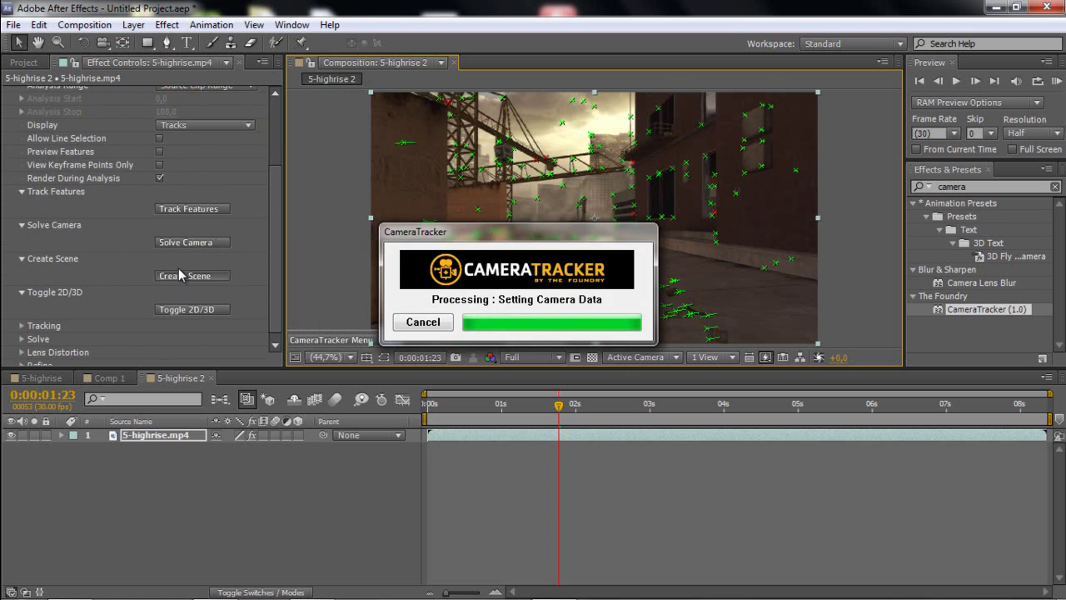
left_click(220, 278)
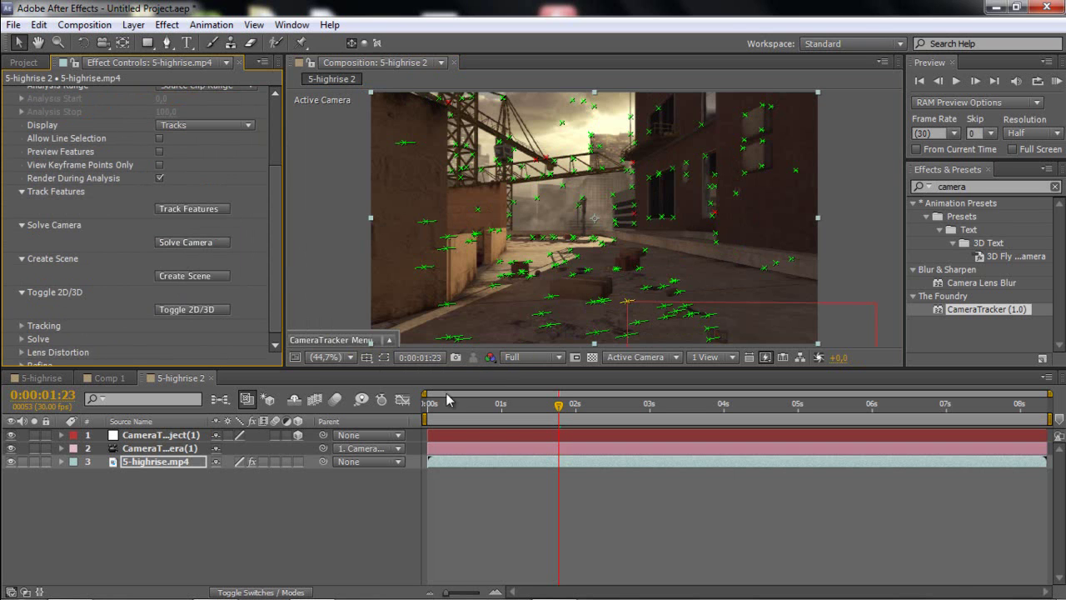
- Drag kick 2.mp4 into 5-highrise 2 and apply Color Key to it via an Effects search
left_click(23, 62)
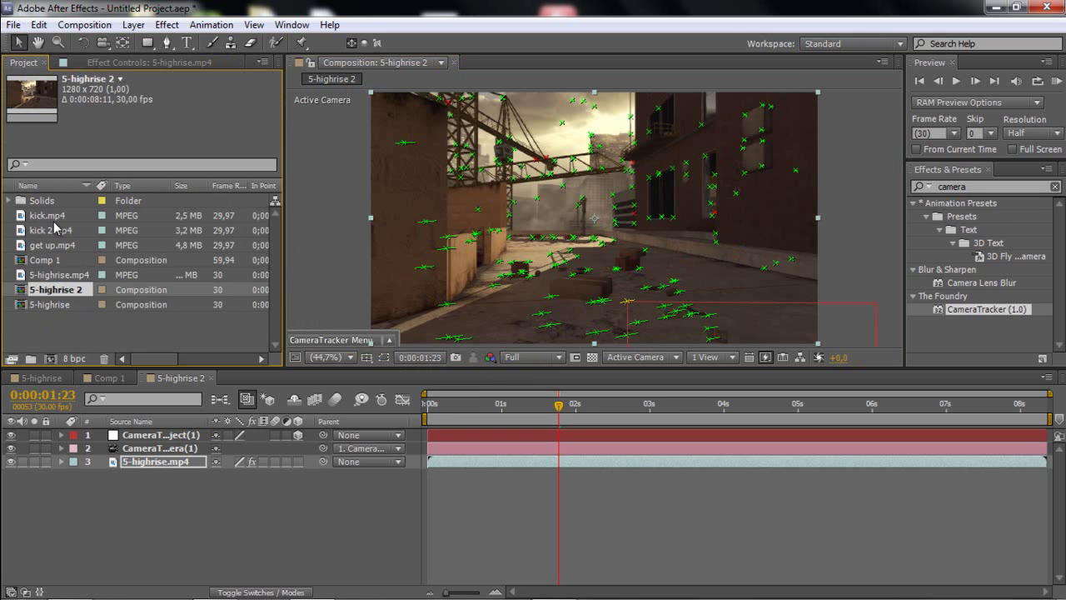
left_click_drag(48, 234, 158, 440)
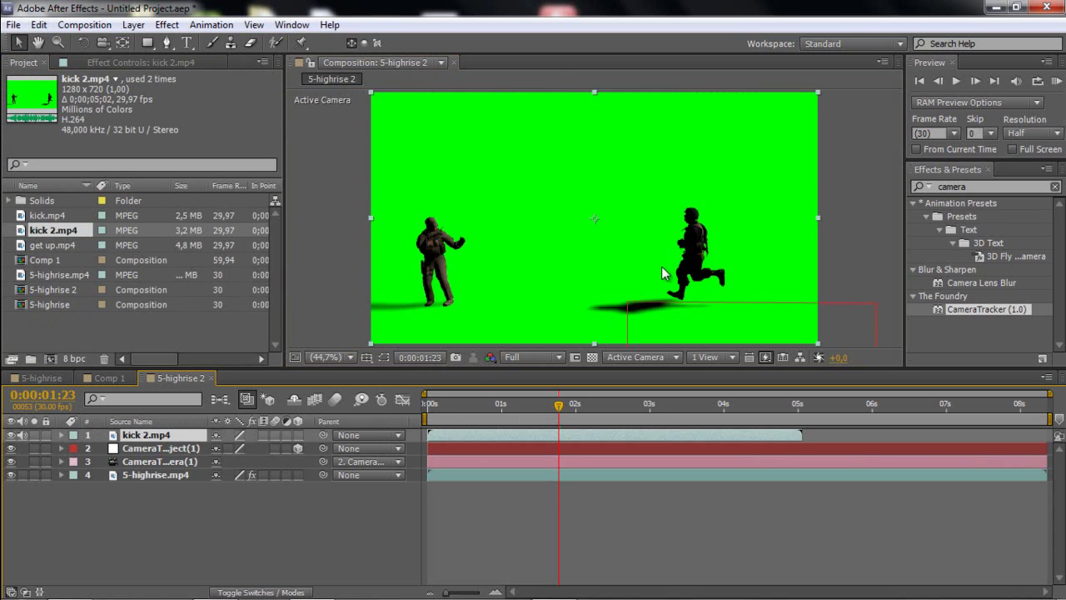
key("ctrl+5")
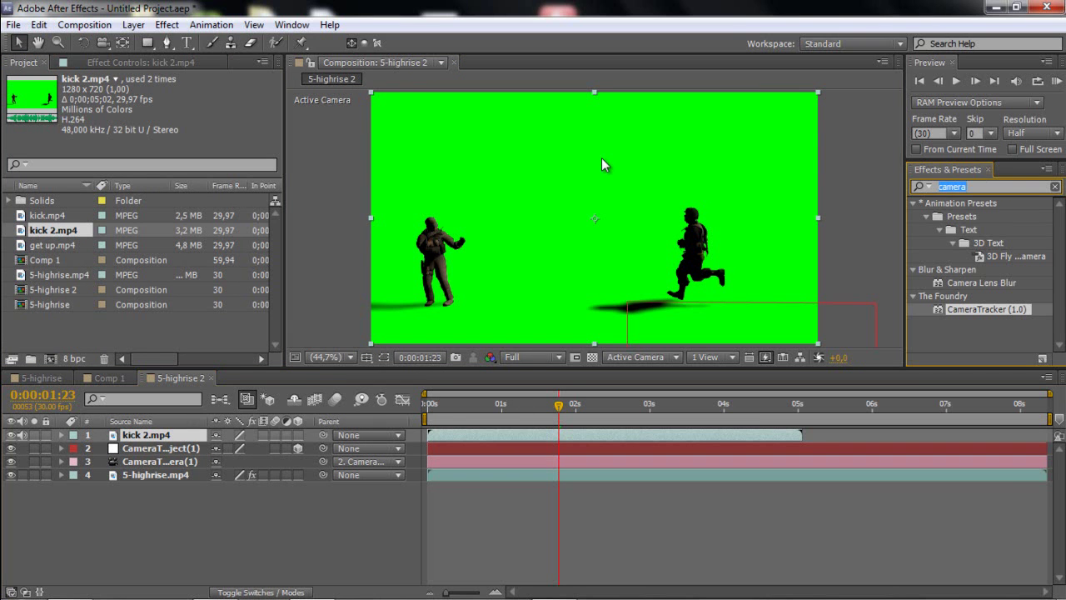
type("colo")
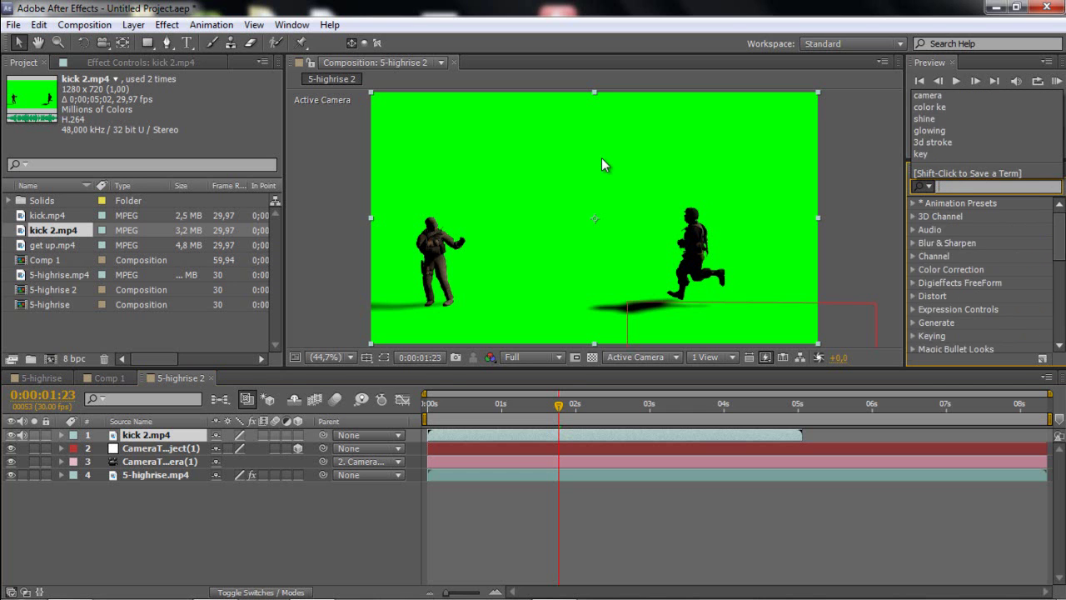
type("r j")
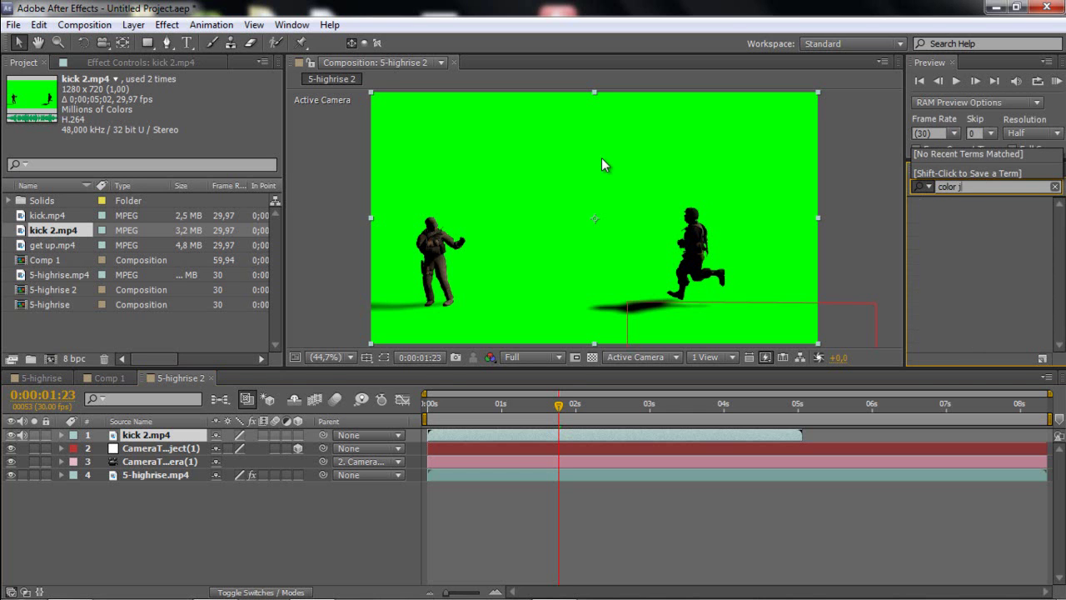
type("key")
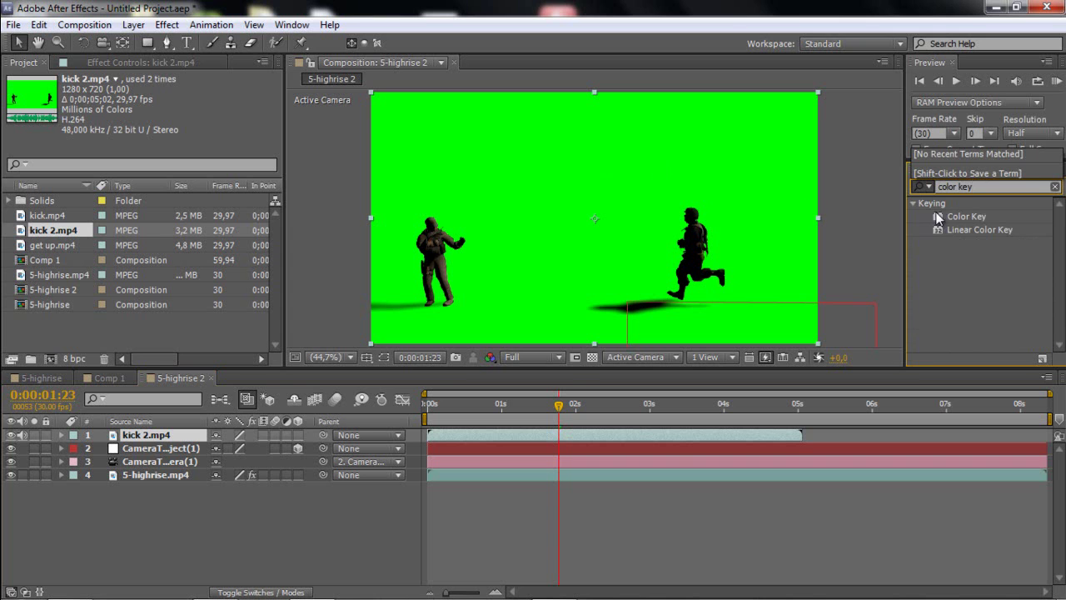
left_click_drag(938, 219, 653, 438)
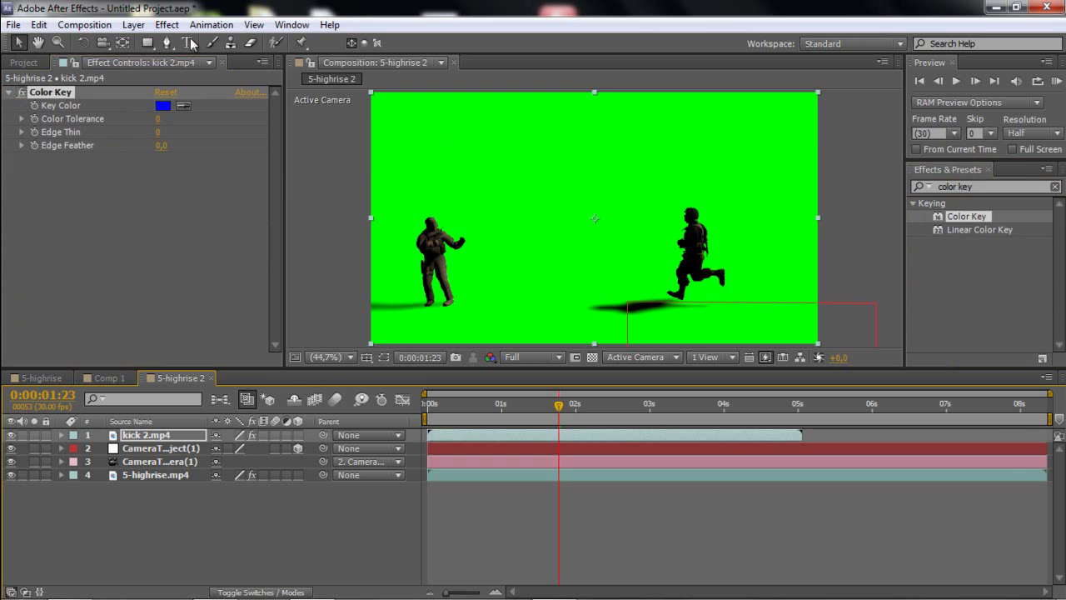
- Sample the green backdrop as Key Color, raise Color Tolerance to 199, and scrub to check
left_click(185, 106)
left_click(581, 198)
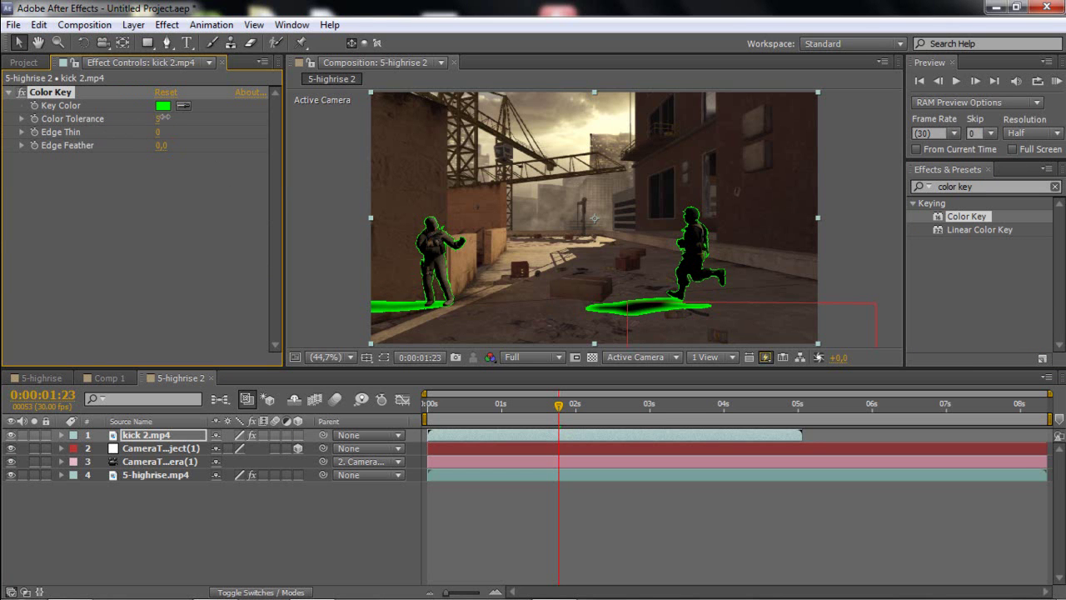
left_click_drag(174, 115, 329, 131)
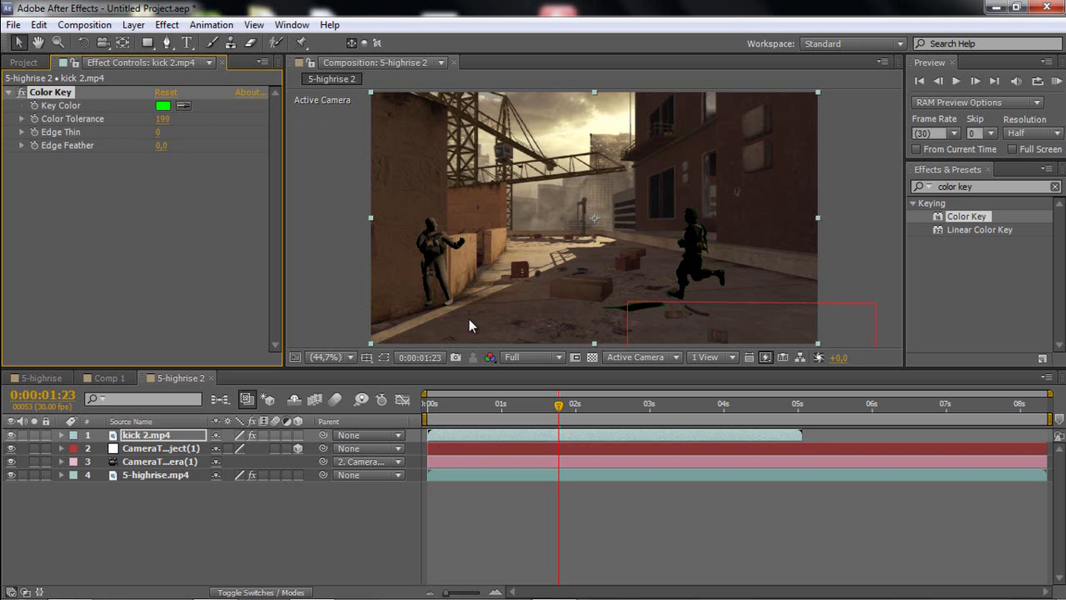
left_click_drag(448, 408, 723, 410)
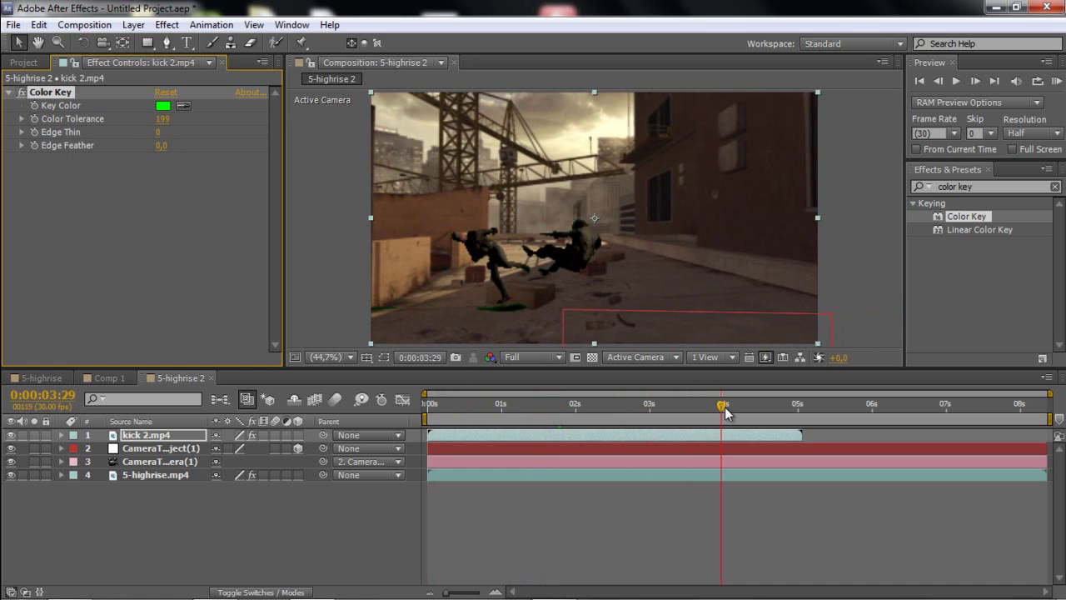
- Make kick 2.mp4 a 3D layer and scale it down to 15%
left_click(298, 434)
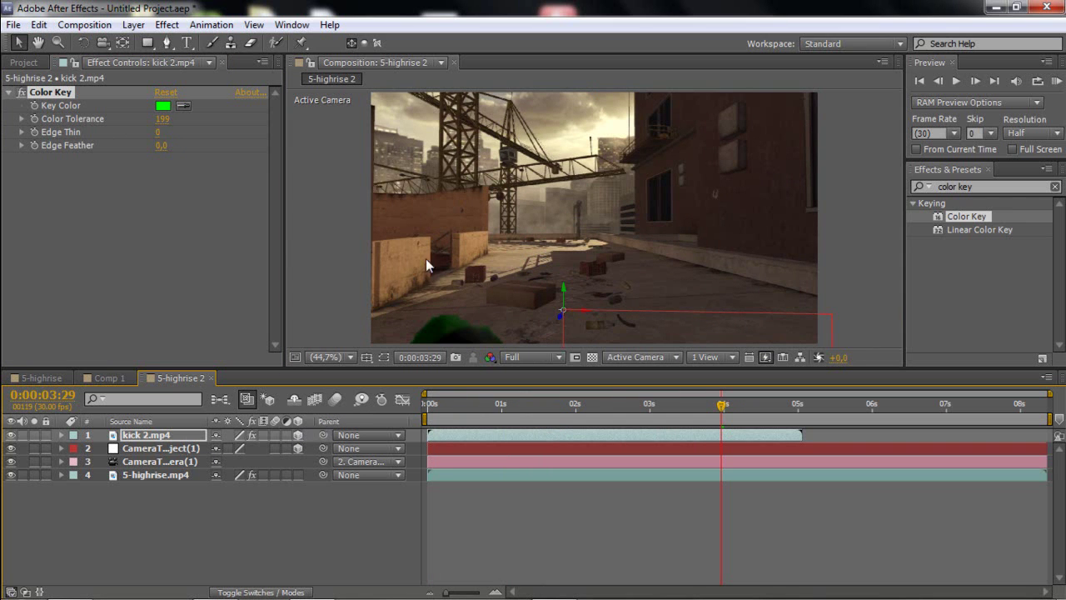
scroll(525, 226, "down", 2)
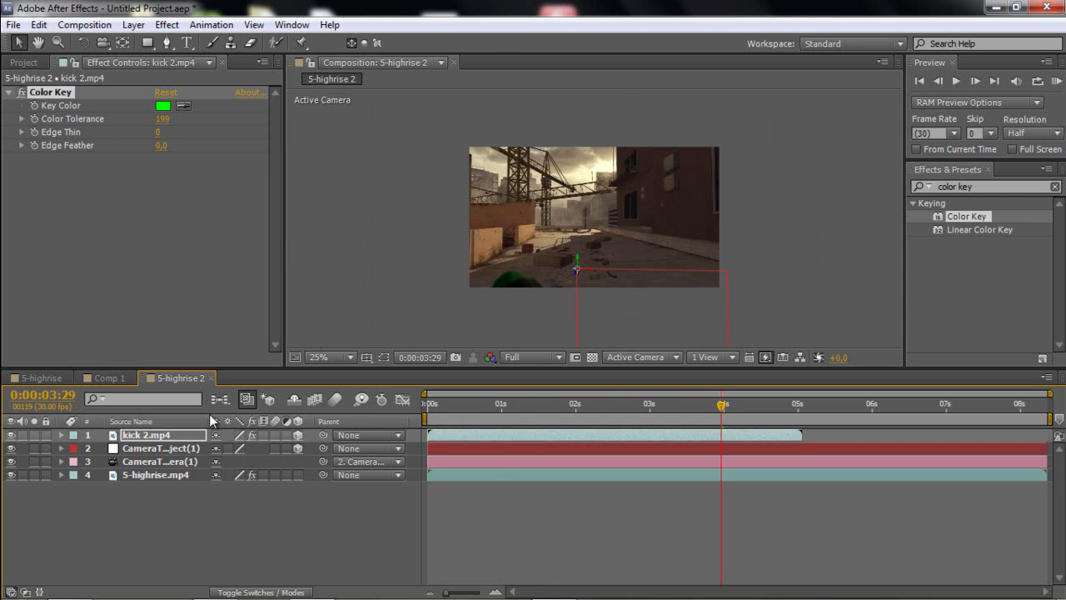
left_click(143, 437)
key("s")
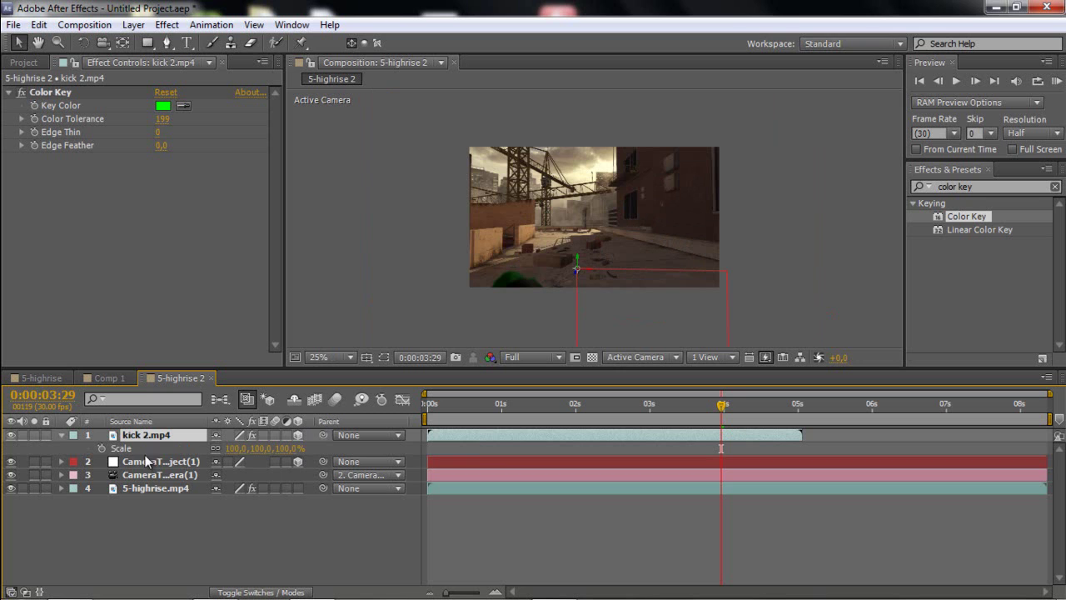
mouse_move(236, 448)
left_mouse_down()
mouse_move(155, 449)
mouse_move(511, 322)
mouse_move(519, 295)
mouse_move(566, 281)
mouse_move(552, 285)
mouse_move(550, 274)
mouse_move(564, 265)
left_mouse_up()
- Set the viewer to Fit up to 100% and scrub to preview the scaled soldiers
left_click(353, 361)
left_click(353, 361)
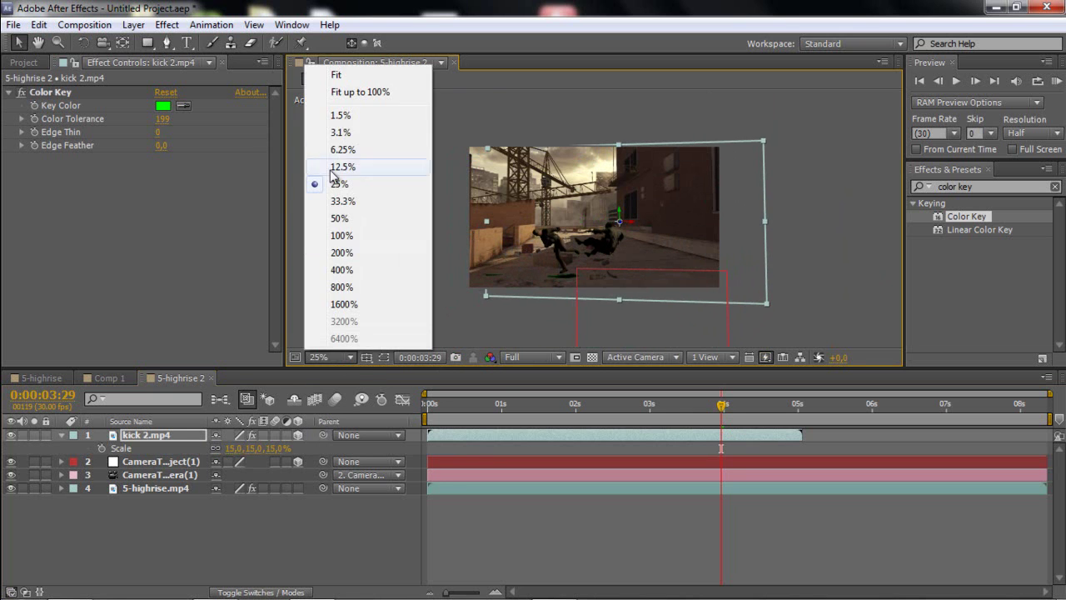
left_click(358, 92)
left_click_drag(454, 413, 728, 374)
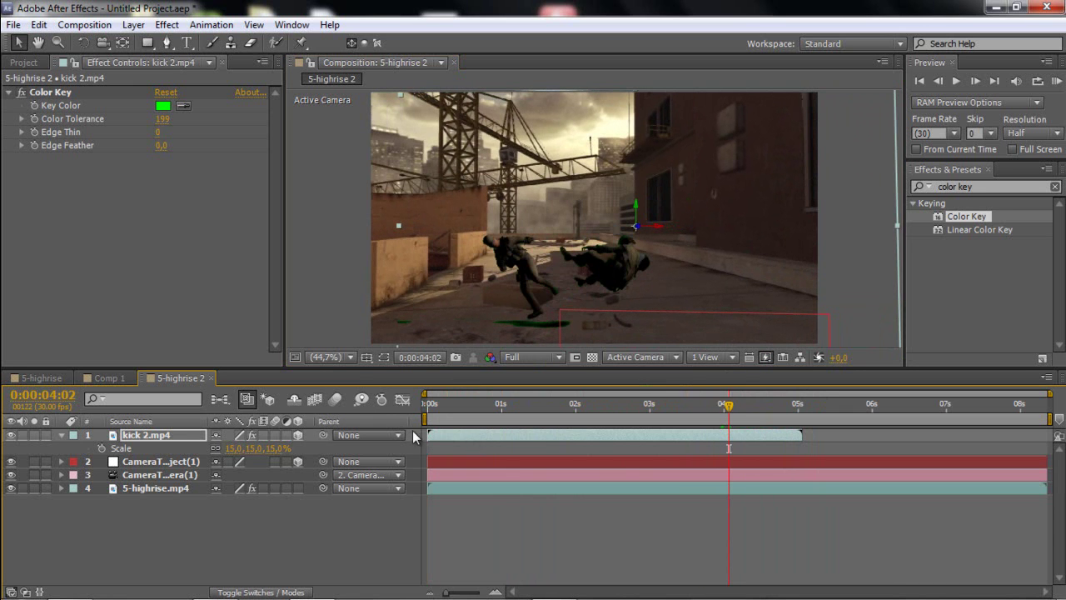
left_click(41, 378)
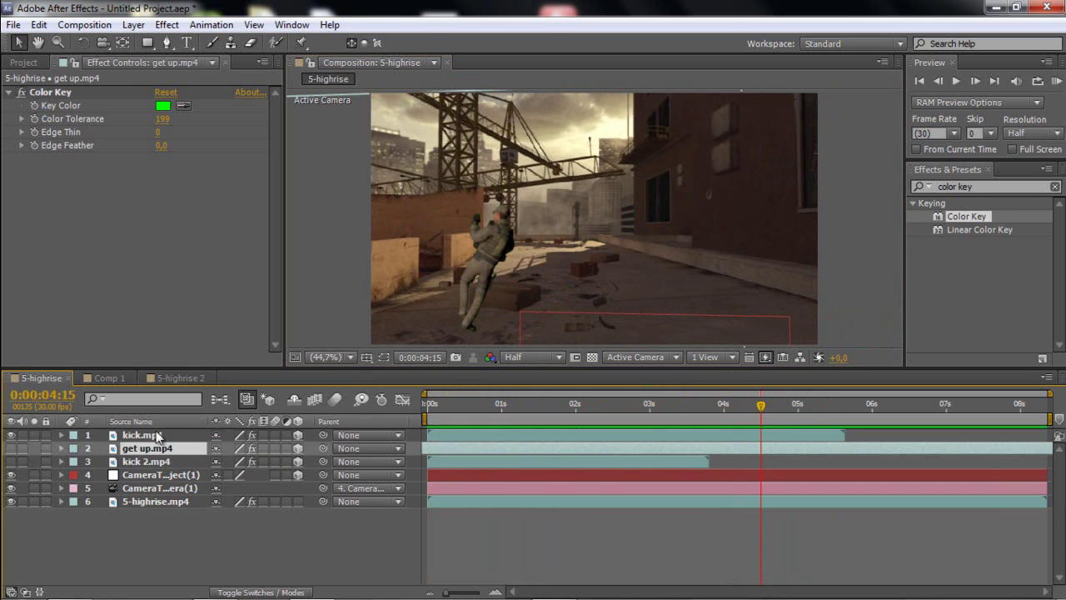
left_click_drag(454, 403, 581, 405)
left_click_drag(471, 404, 600, 405)
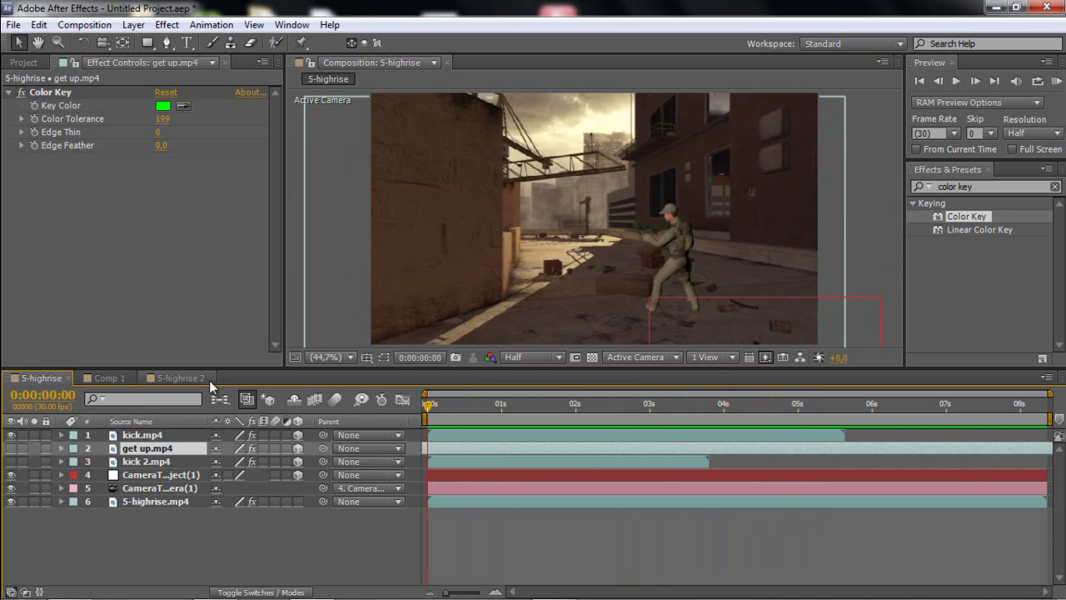
left_click(199, 379)
left_click_drag(450, 405, 749, 404)
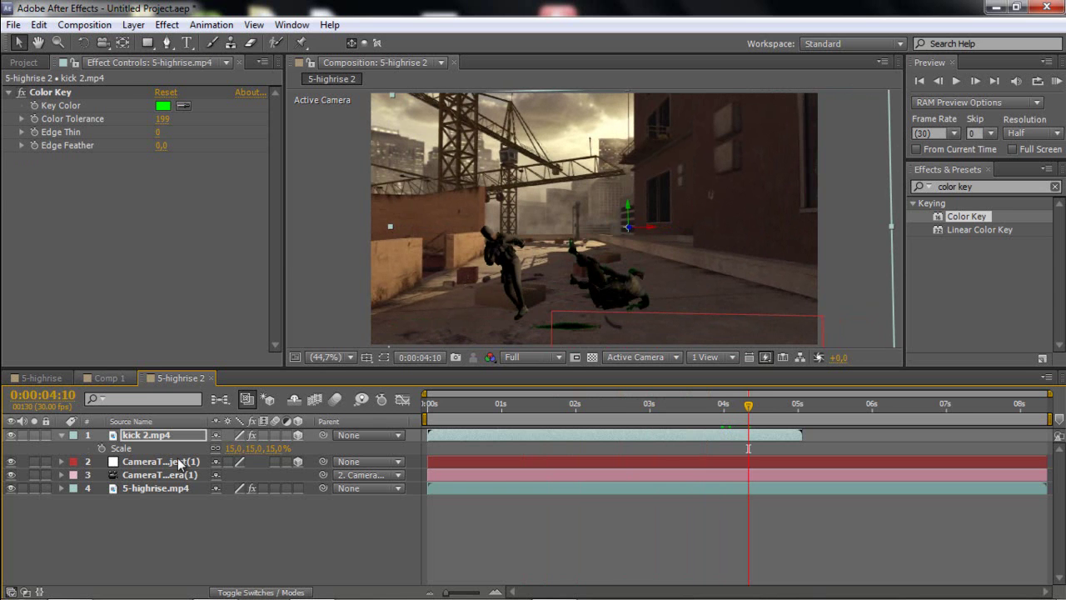
- Switch to Comp 1 and scrub through it to review the glowing arrow
left_click(104, 378)
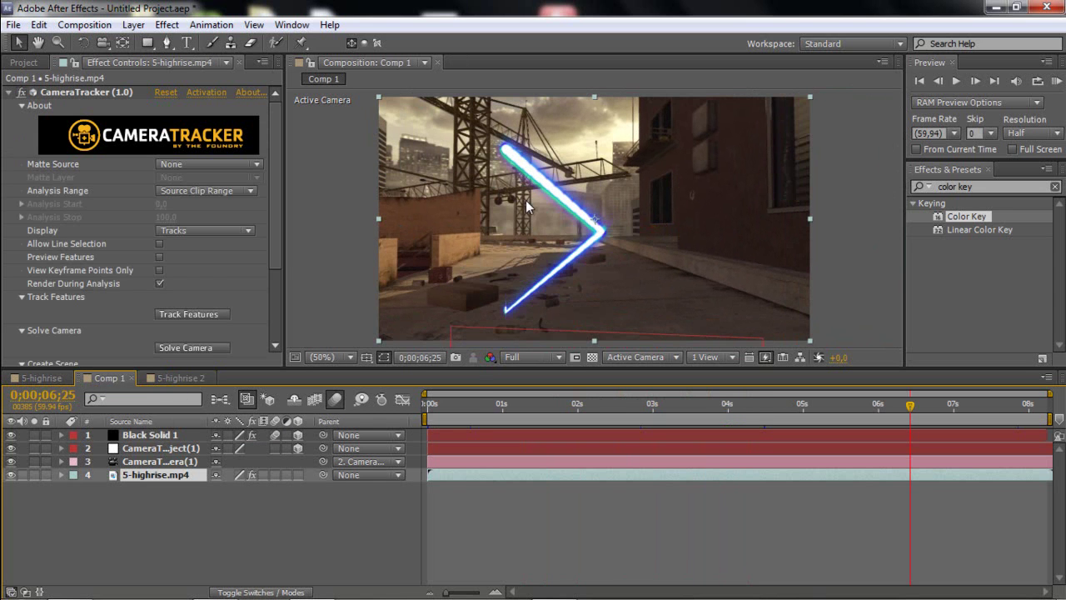
left_click(458, 406)
left_click_drag(458, 406, 619, 405)
- Back in 5-highrise 2, delete the kick 2.mp4 layer and clear the layer selection
left_click(178, 378)
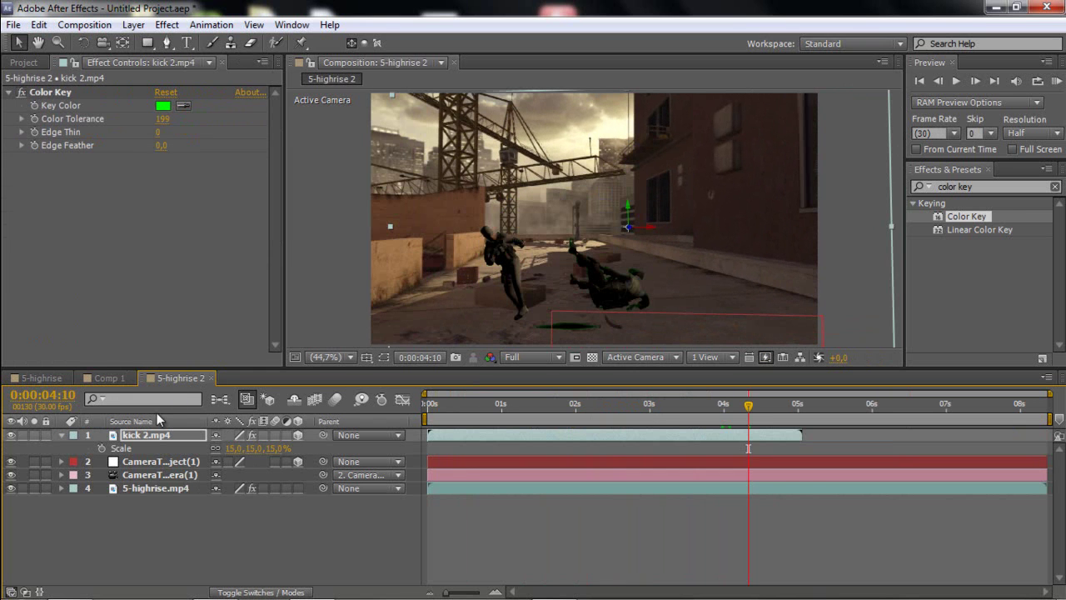
key("Delete")
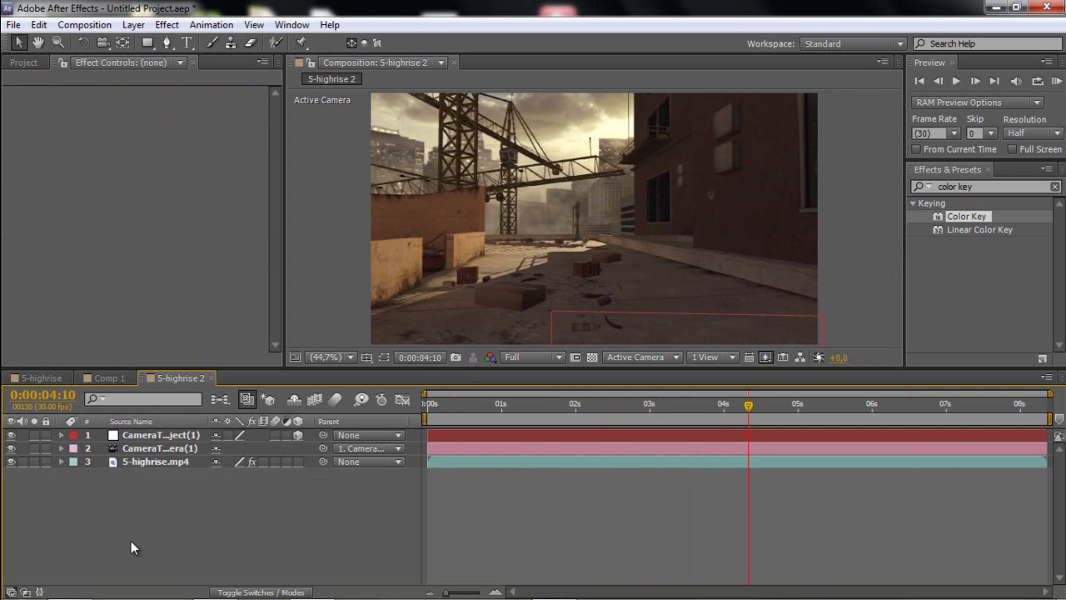
left_click_drag(161, 498, 170, 431)
left_click(170, 523)
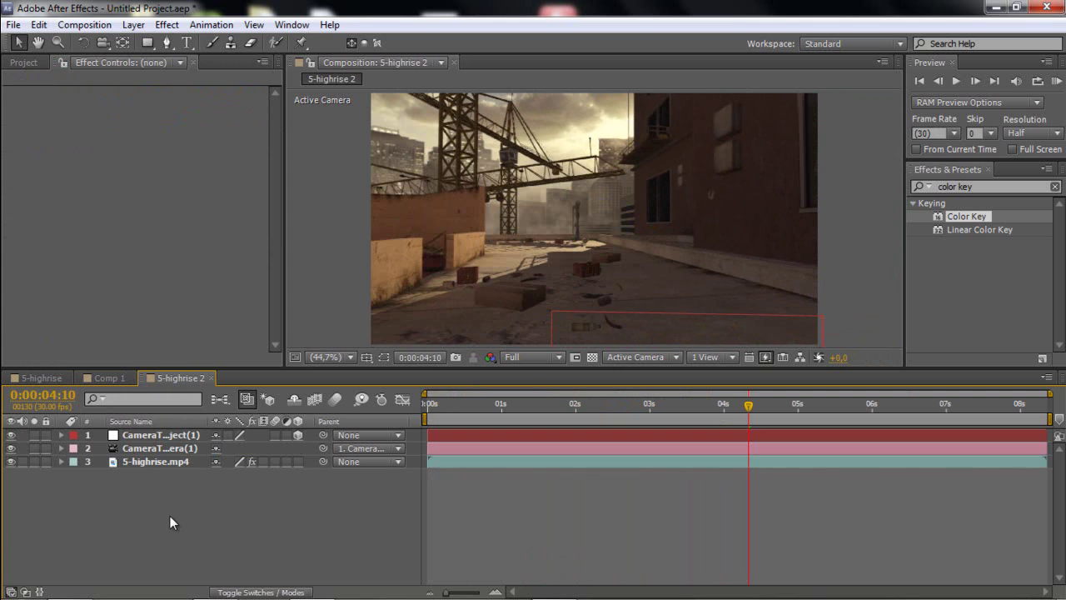
left_click(153, 464)
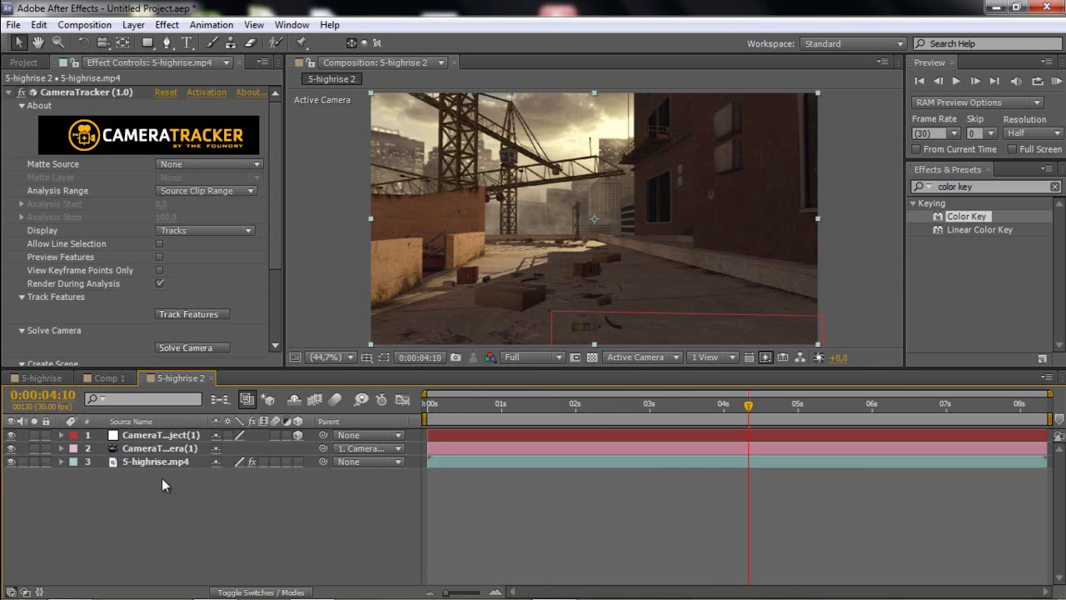
left_click_drag(146, 447, 138, 499)
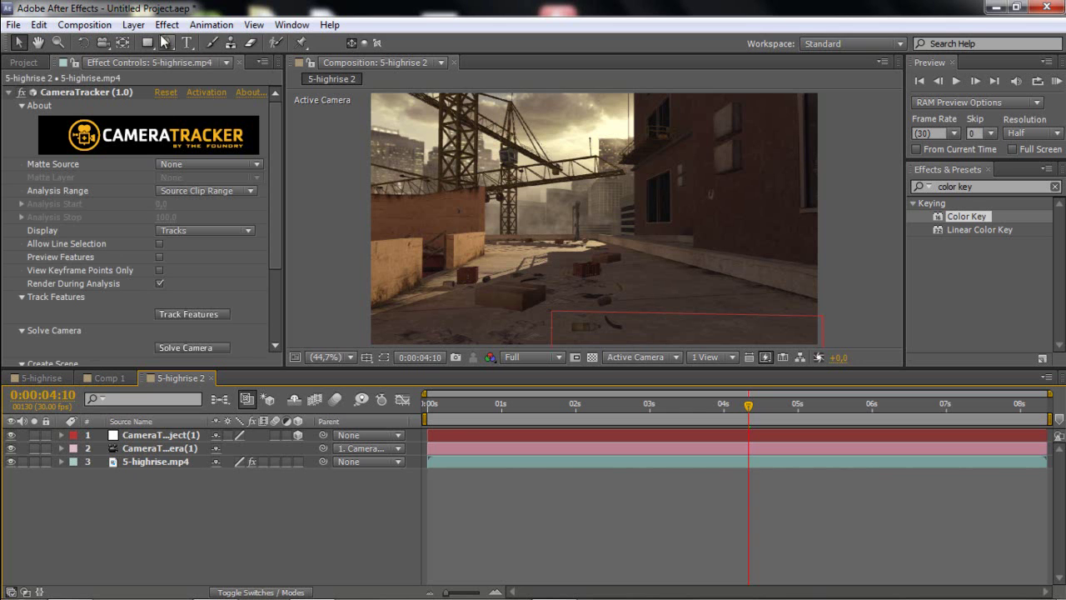
left_click(134, 24)
- Create a new 1280×720 black solid layer, Black Solid 2
mouse_move(239, 30)
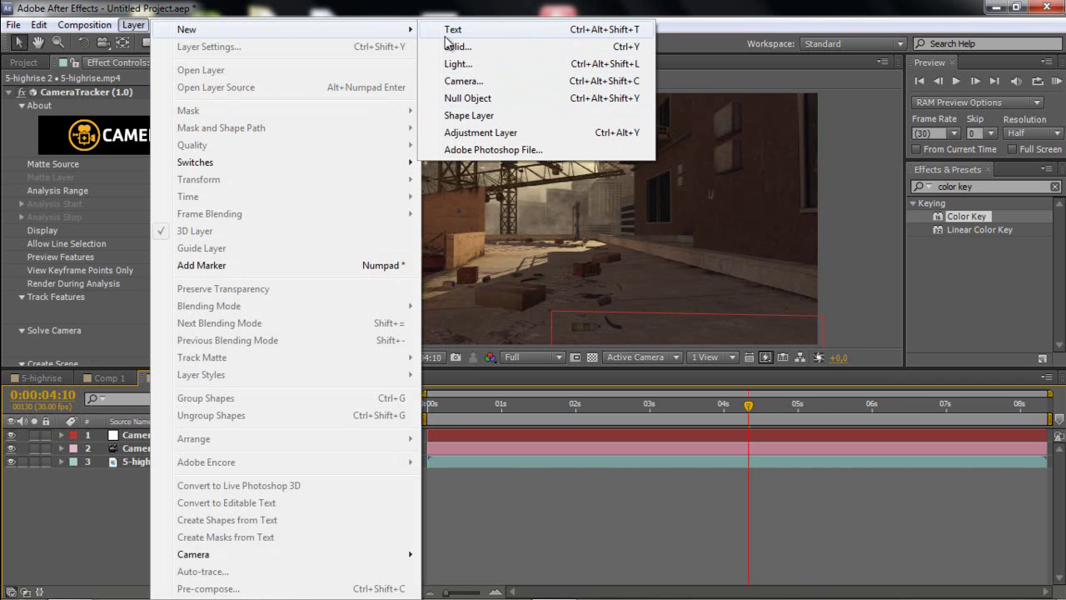
left_click(490, 48)
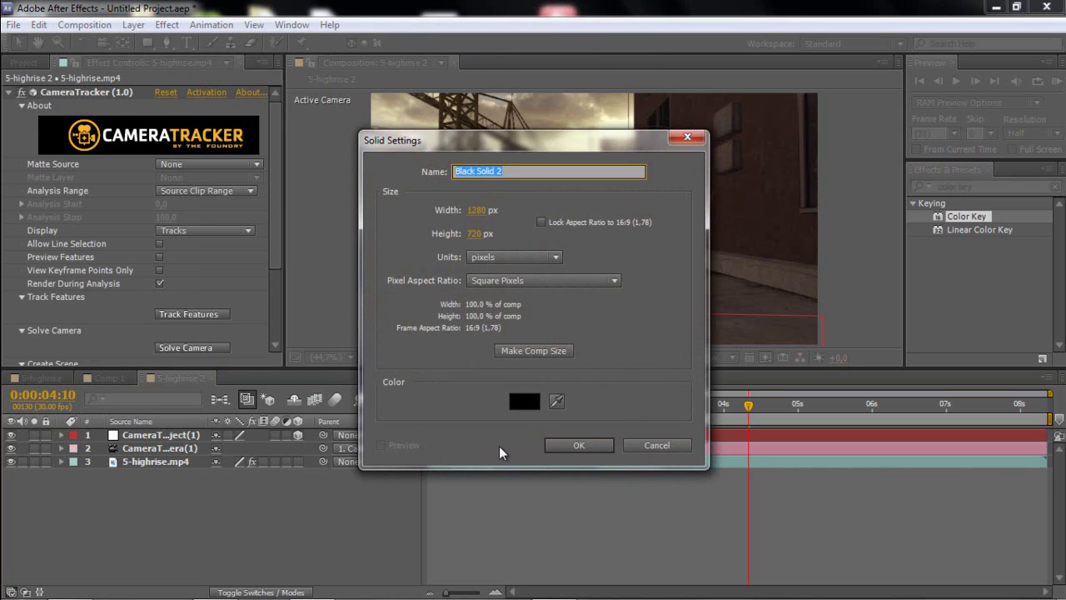
left_click(578, 439)
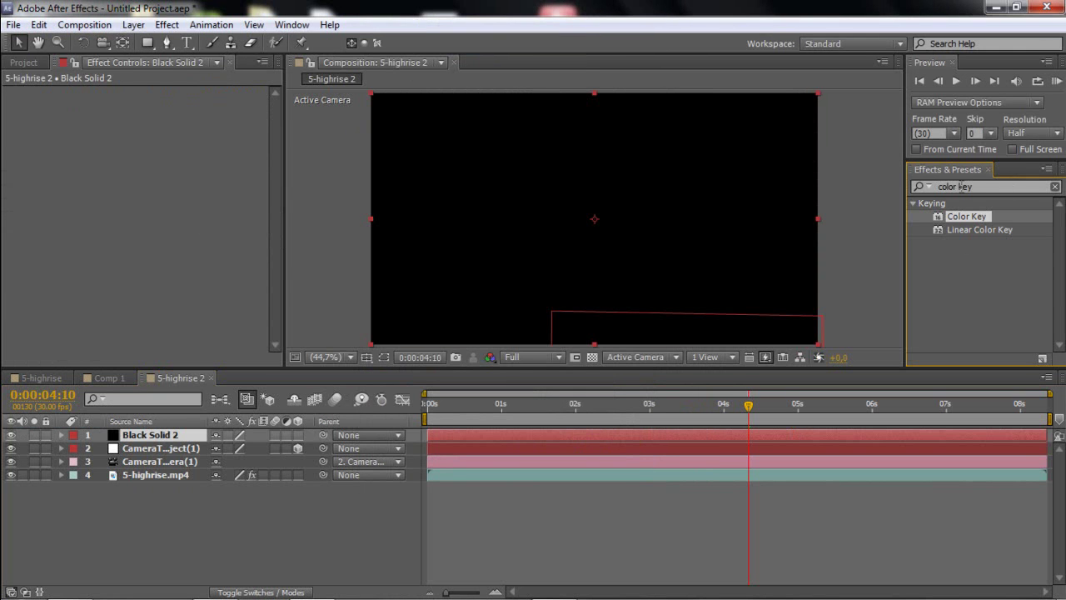
- Search '3d stroke' and apply Trapcode 3D Stroke to Black Solid 2
key("ctrl+f")
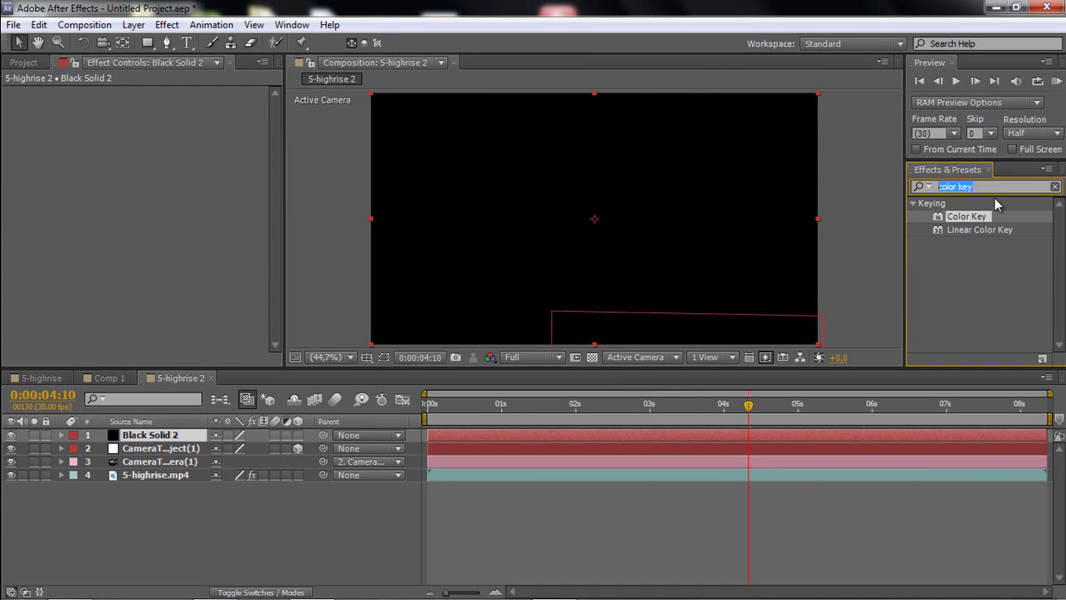
type("3d stroke")
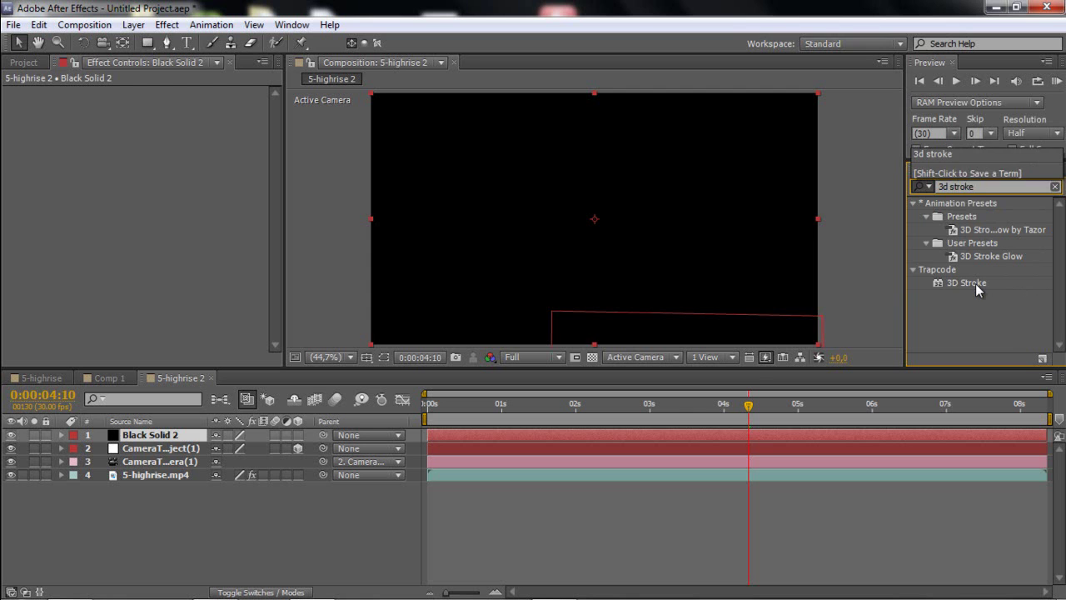
mouse_move(967, 283)
left_mouse_down()
mouse_move(742, 381)
mouse_move(698, 431)
left_mouse_up()
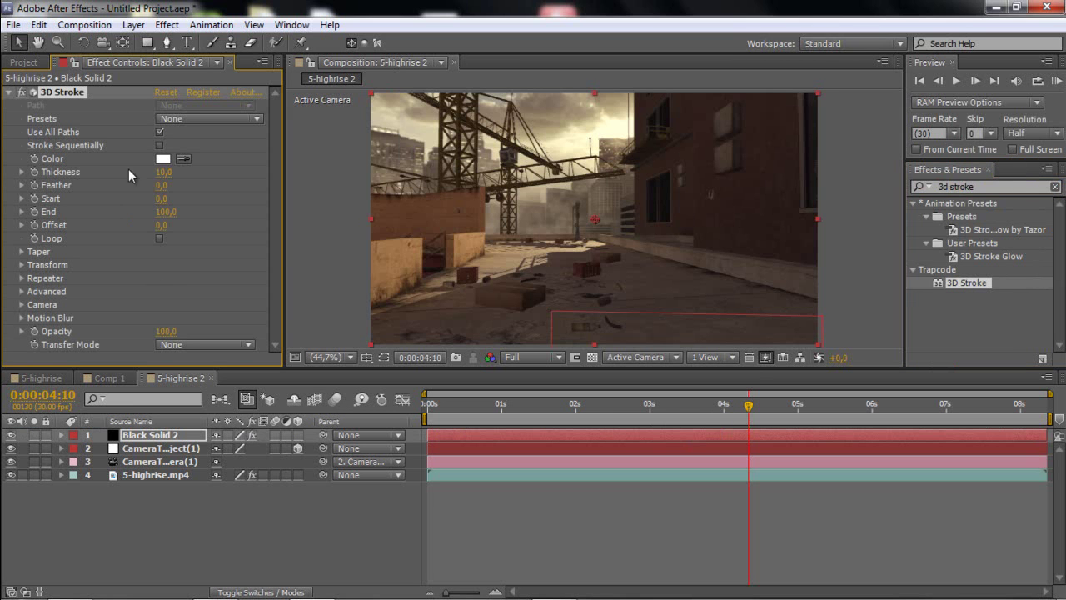
- With the Pen tool, draw a closed right-pointing arrow mask on Black Solid 2, nudging its tip right
left_click(167, 43)
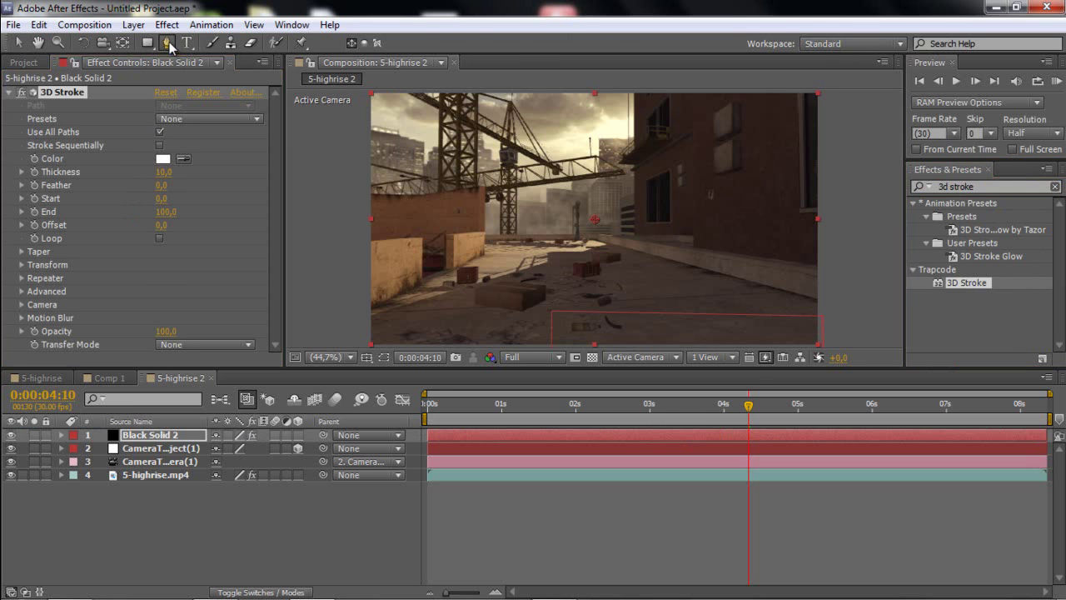
left_click(511, 191)
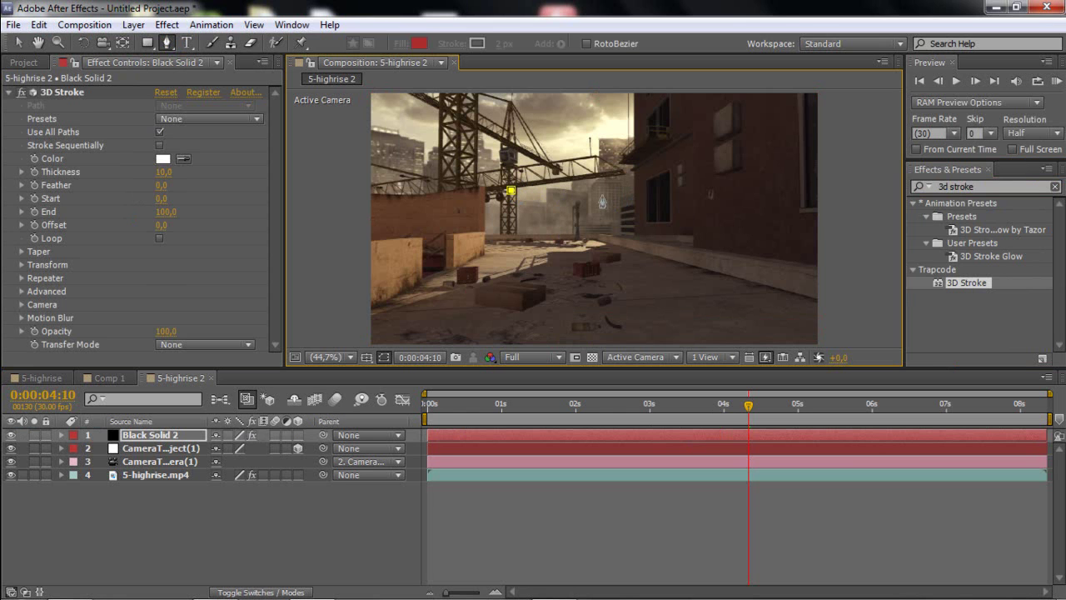
left_click(614, 191)
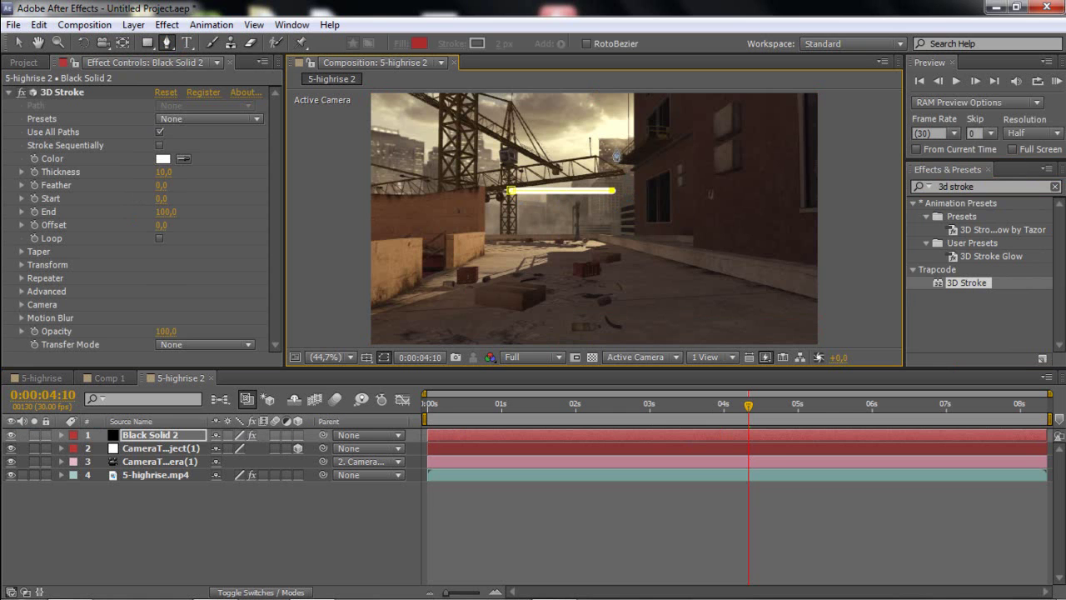
left_click(678, 212)
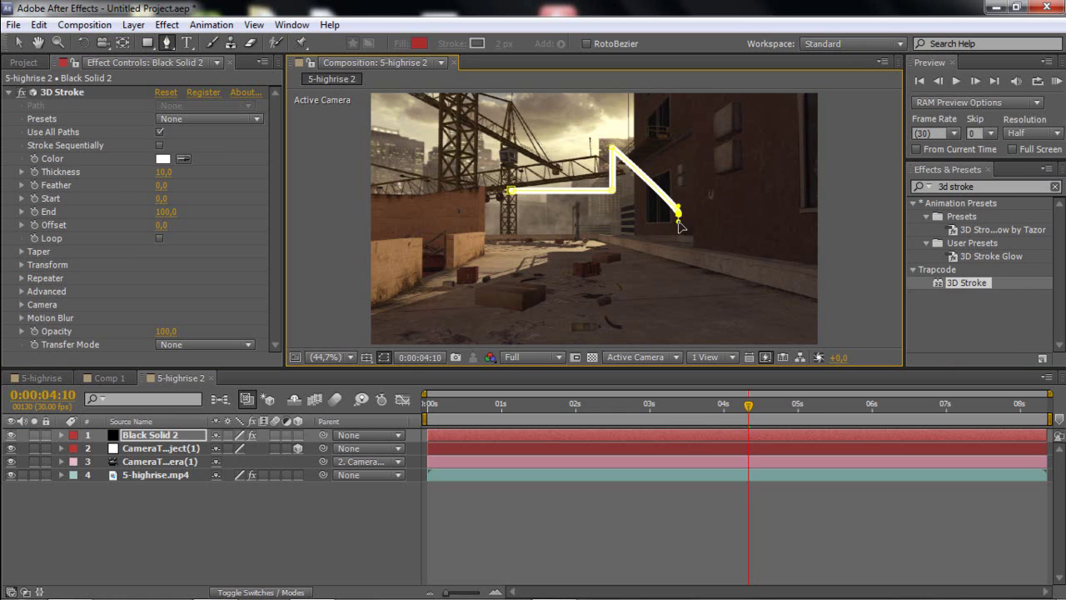
left_click(624, 268)
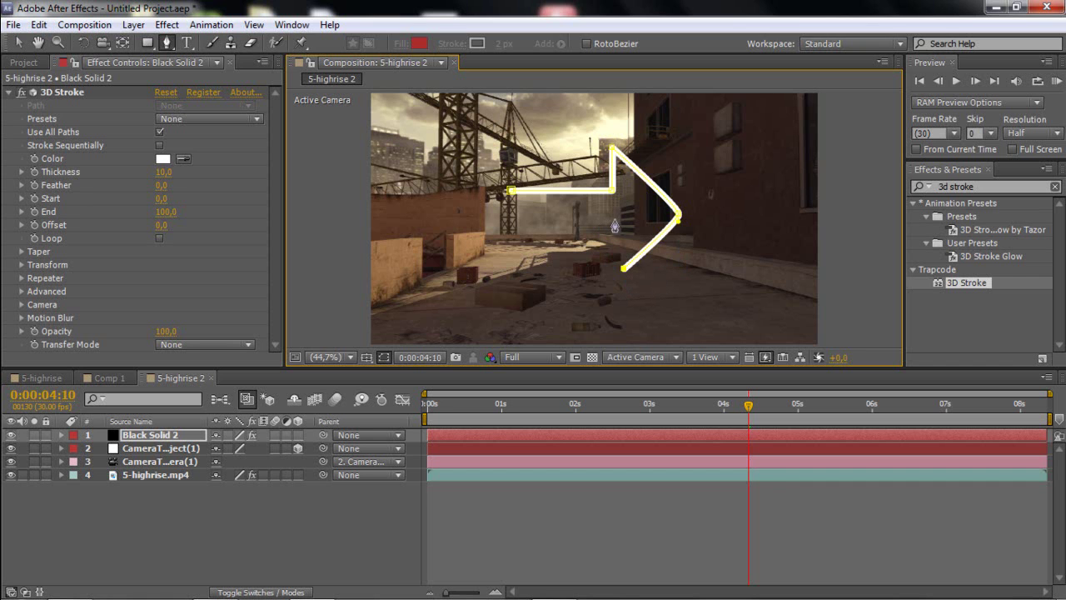
key("ctrl+z")
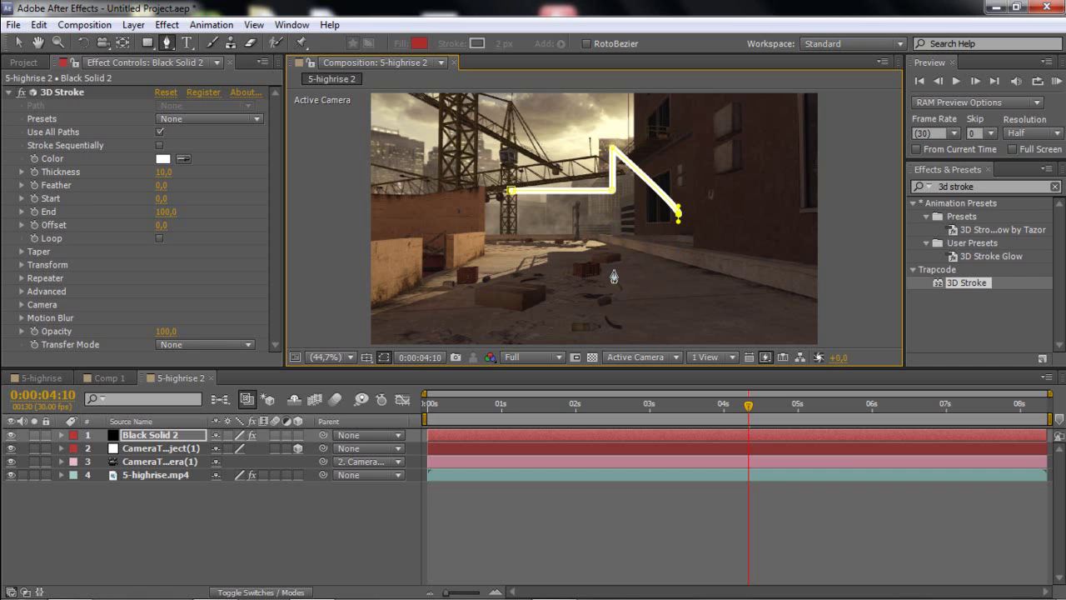
left_click(612, 280)
left_click(611, 232)
left_click(508, 232)
left_click(511, 191)
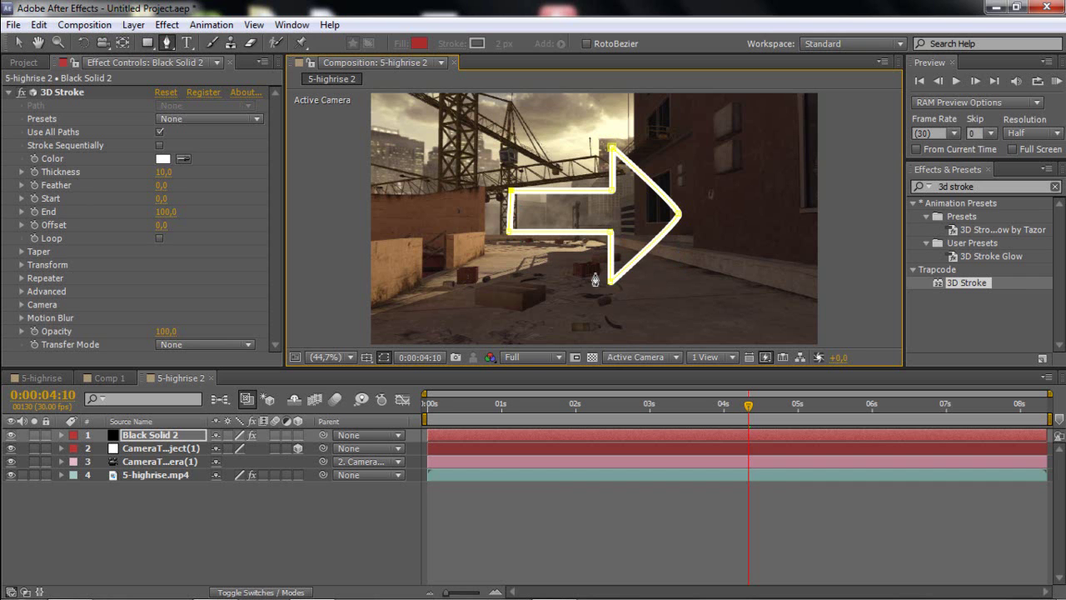
left_click_drag(679, 215, 690, 214)
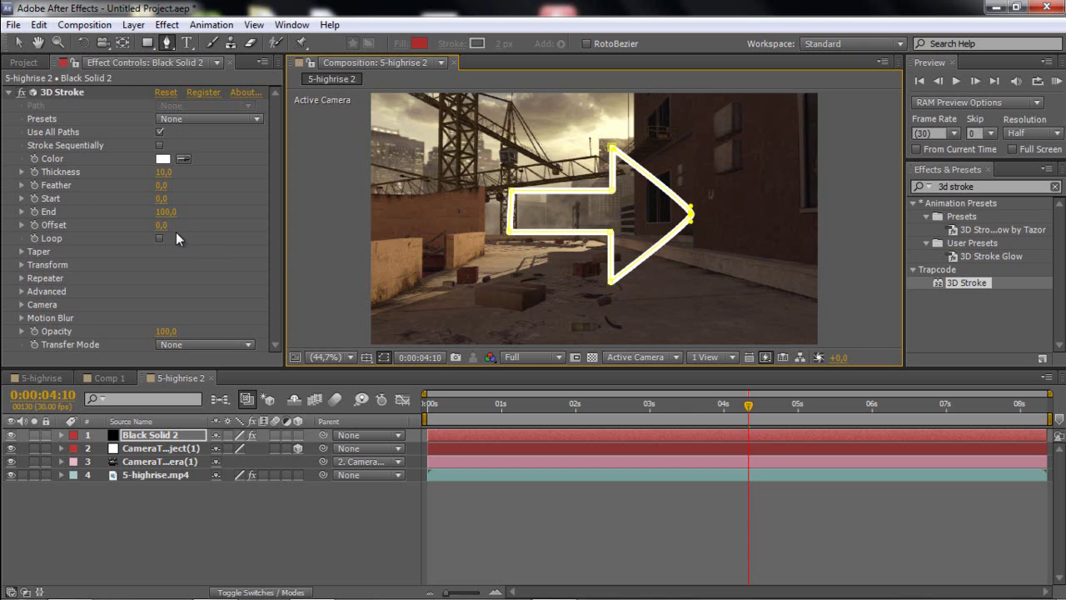
- Set the 3D Stroke colour to pale pink FF9191
left_click(163, 158)
left_click(437, 213)
key("Return")
- Enable Taper on the stroke and move to about 0:00:02:09
left_click(22, 251)
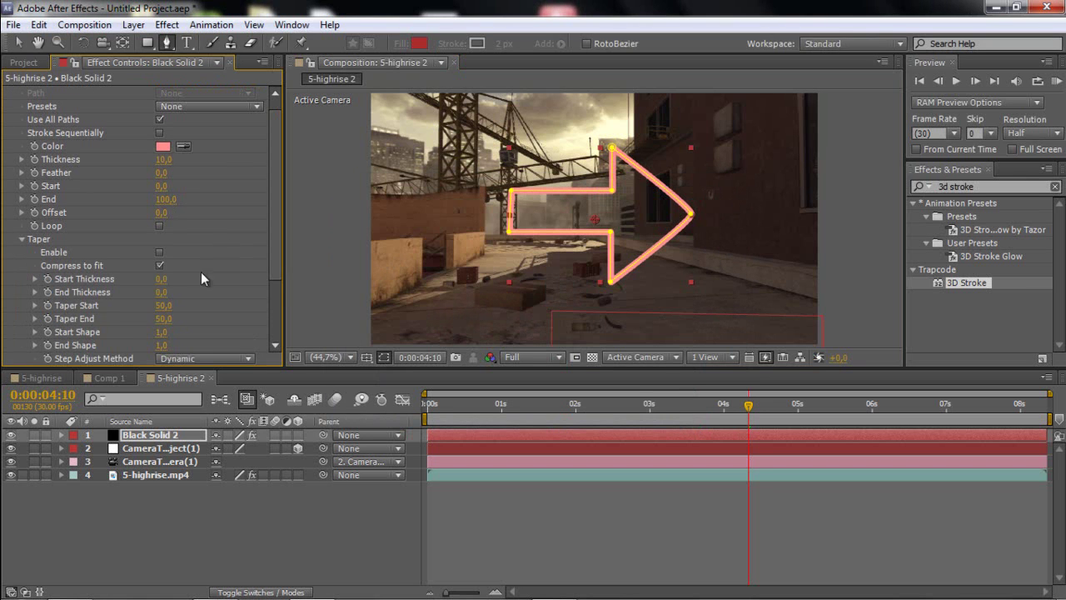
left_click(159, 252)
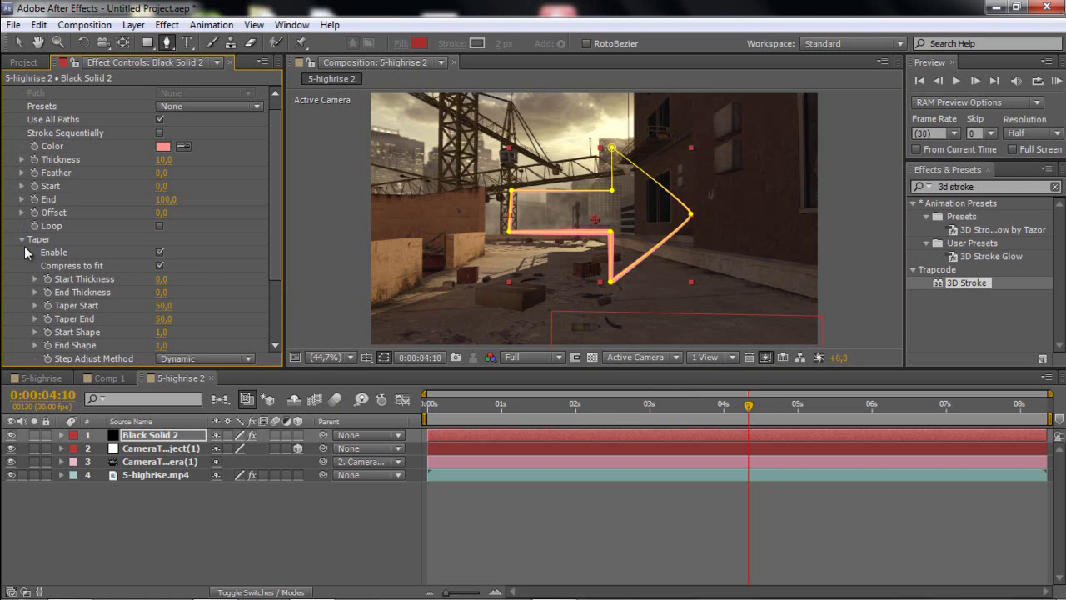
left_click(23, 241)
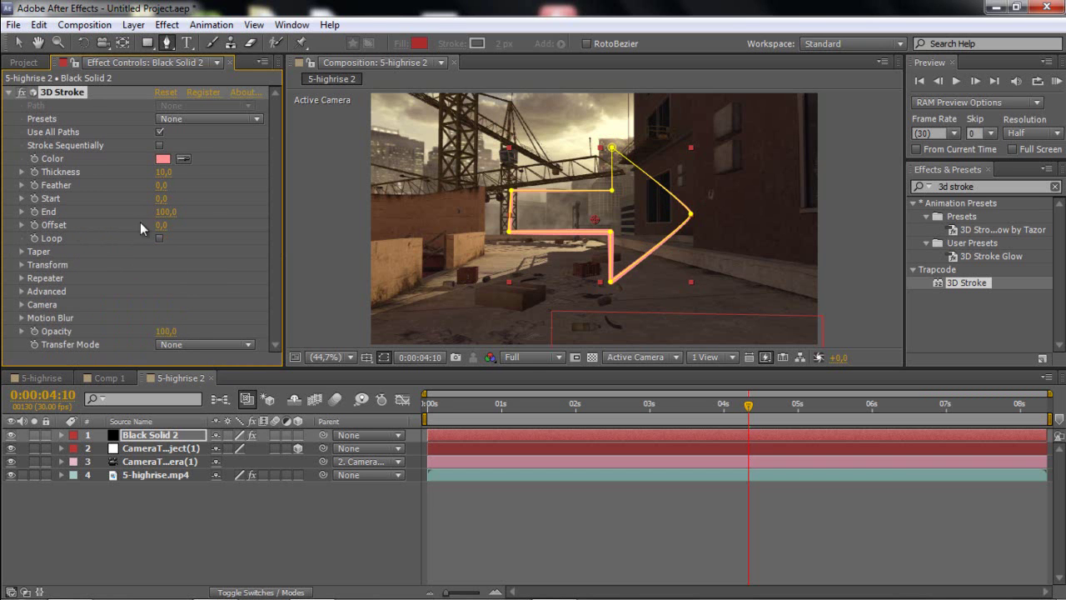
left_click_drag(433, 405, 595, 404)
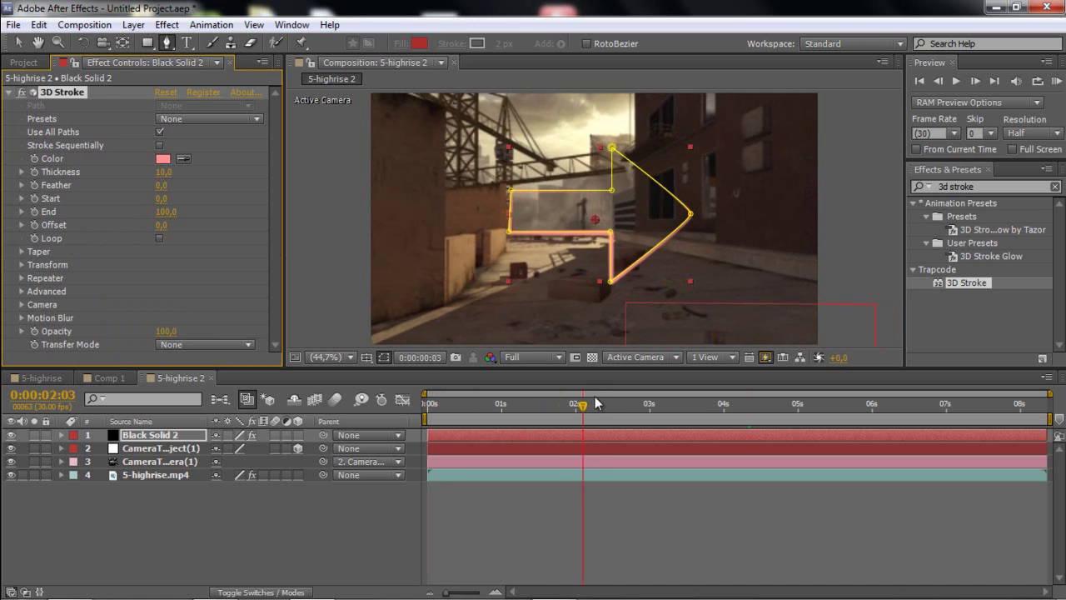
- Make Black Solid 2 a 3D layer, scale it to 21%, and move the arrow up
left_click(297, 435)
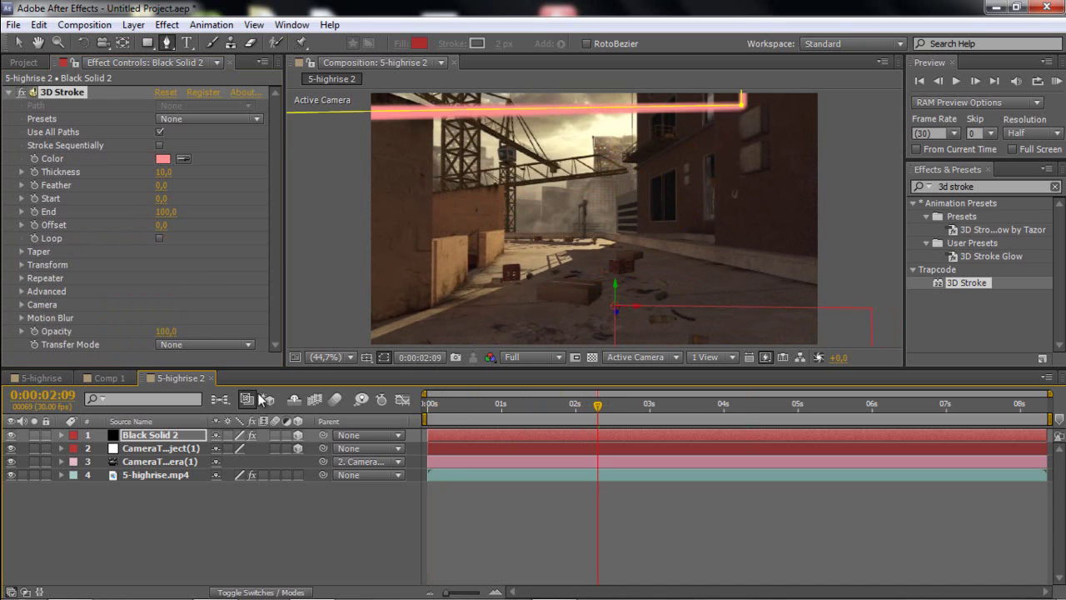
left_click(167, 433)
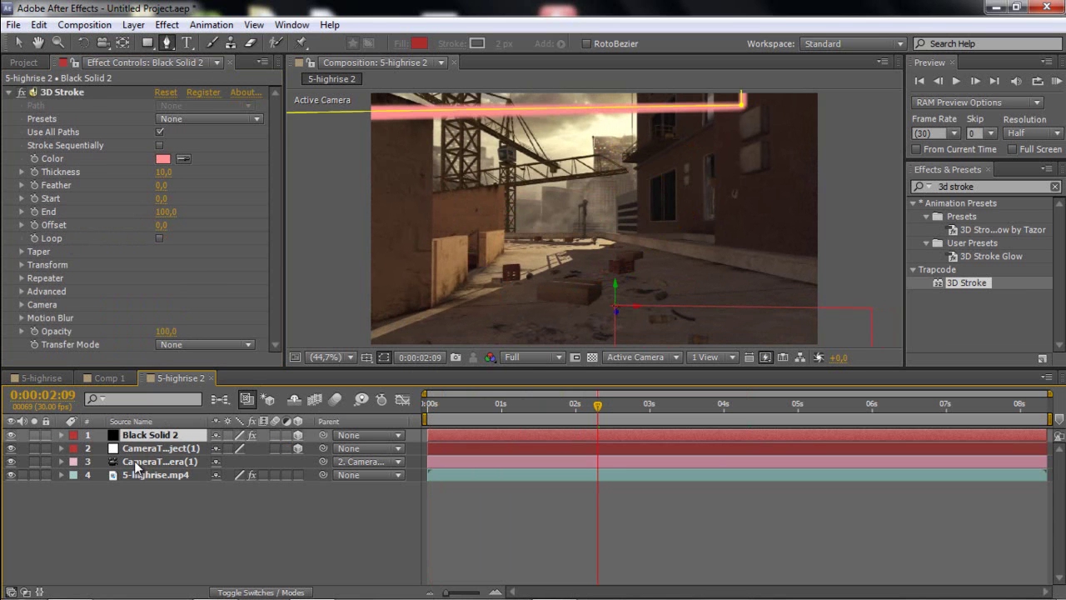
left_click(158, 449)
left_click(171, 435)
key("s")
left_click(218, 450)
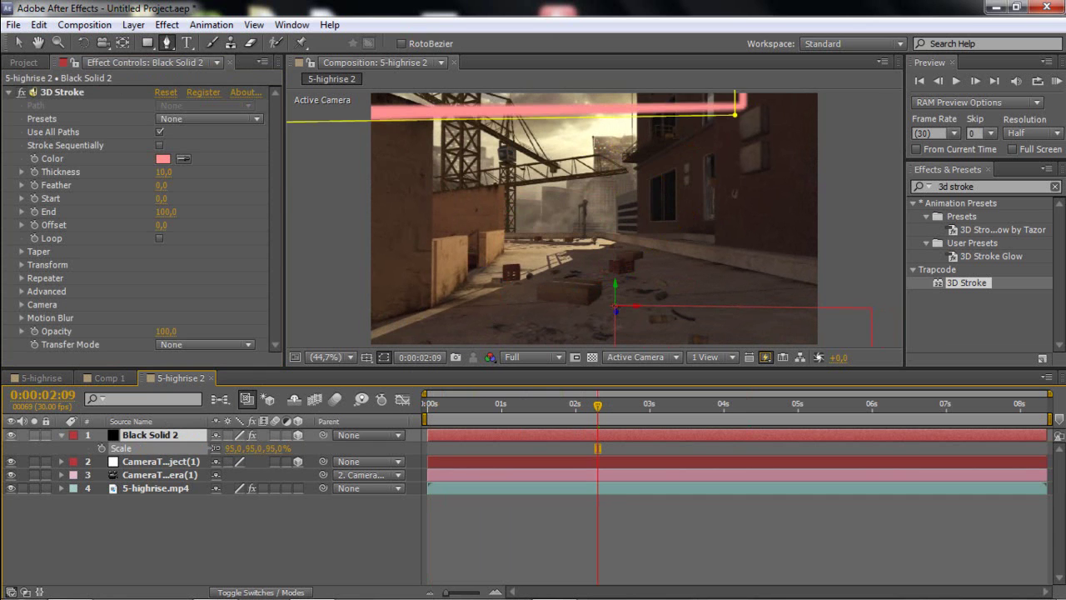
left_click_drag(250, 448, 154, 448)
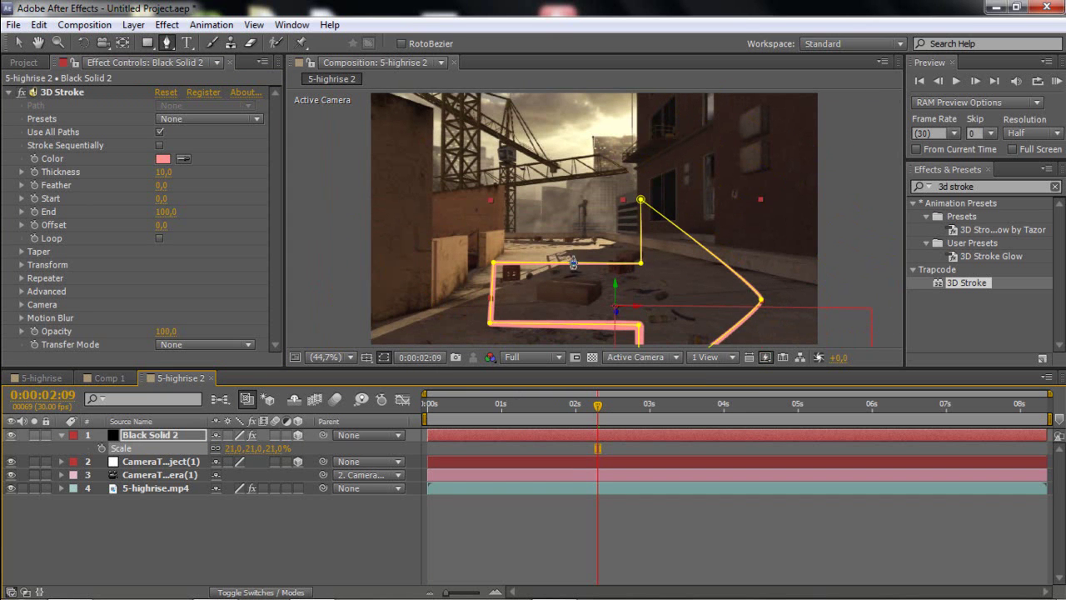
left_click(18, 42)
left_click_drag(617, 281, 622, 203)
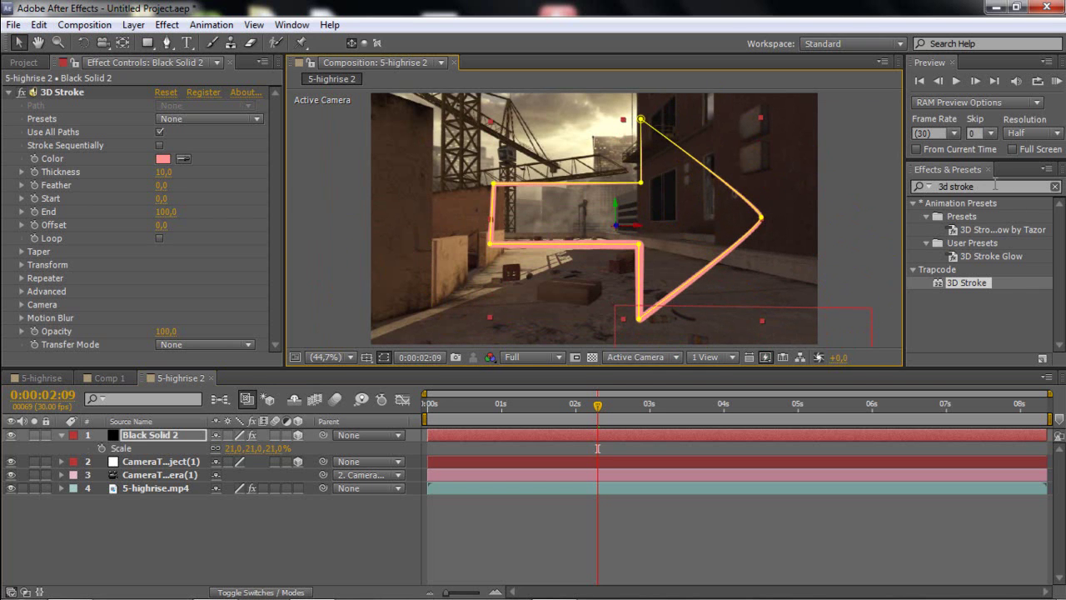
- Search 'glowing', apply the Glowing Text preset to Black Solid 2, and scrub to preview
key("ctrl+5")
type("glwo")
key("BackSpace")
key("BackSpace")
type("owing")
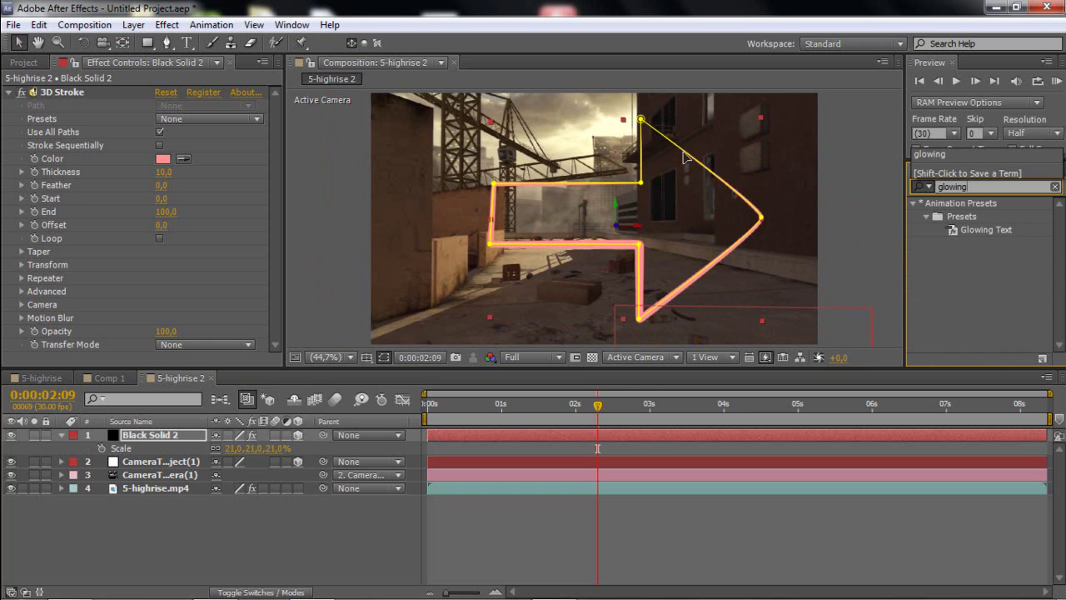
double_click(970, 232)
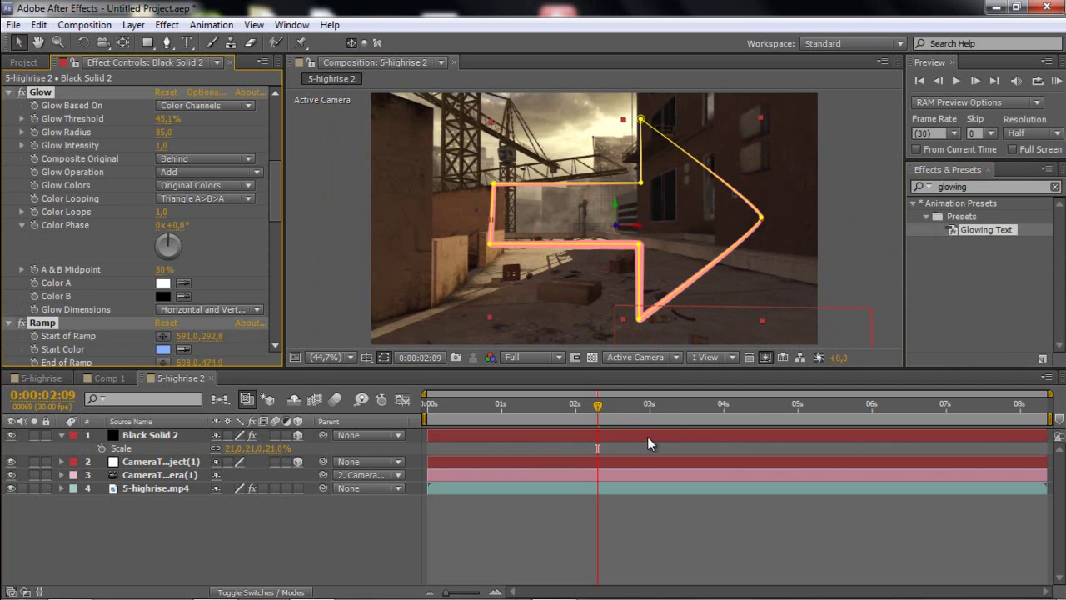
left_click_drag(480, 403, 894, 405)
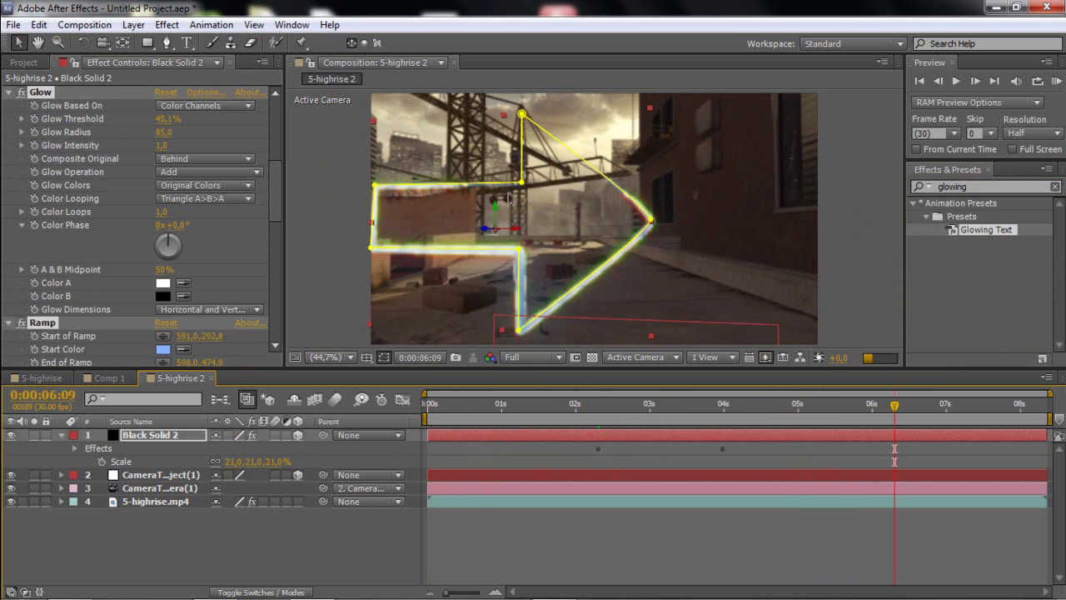
- Inspect the timeline layers, checking the tracked camera layer and reselecting Black Solid 2
mouse_move(117, 597)
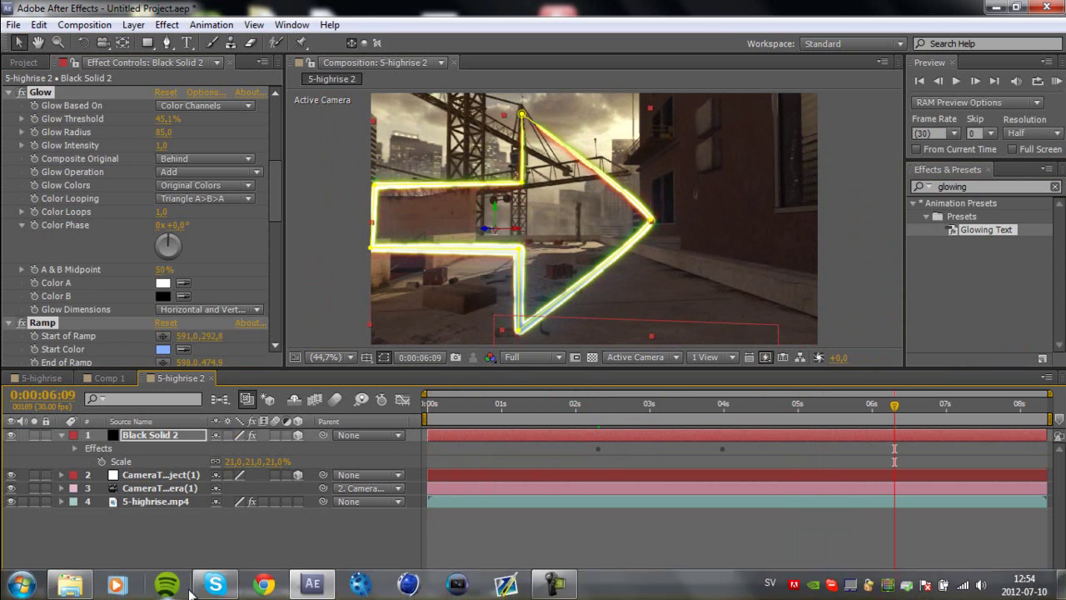
left_click(555, 585)
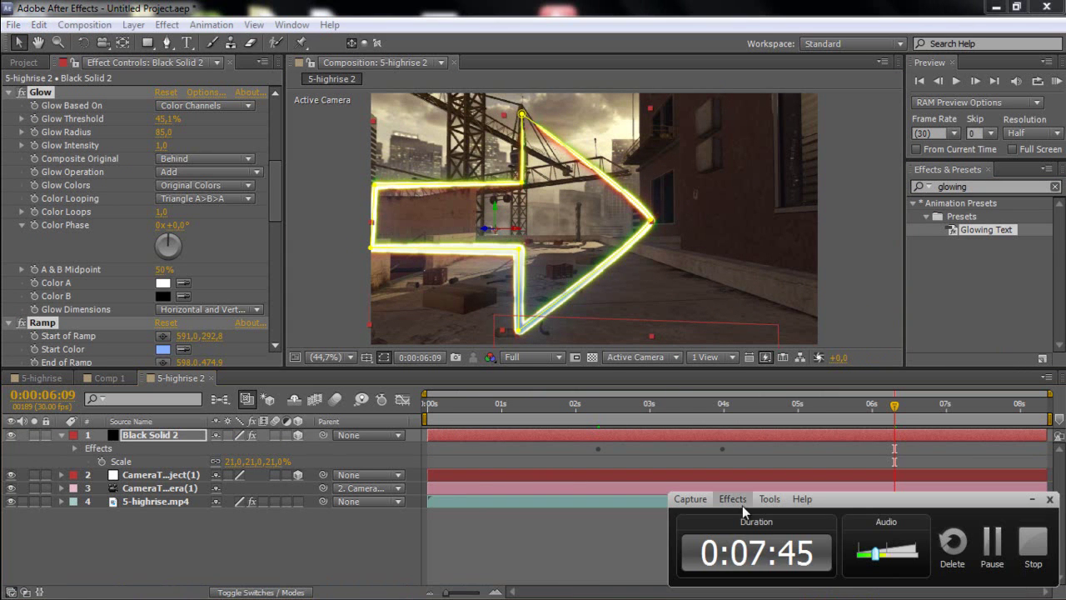
left_click(584, 491)
left_click(535, 436)
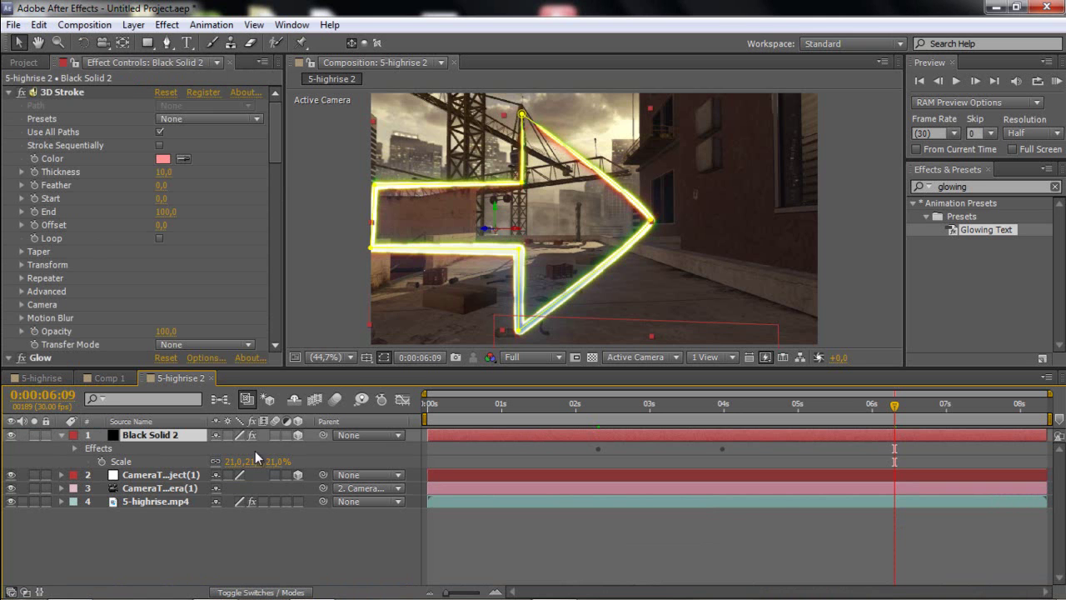
- Scrub Comp 1 to about two seconds, then return to the 5-highrise composition
left_click(104, 378)
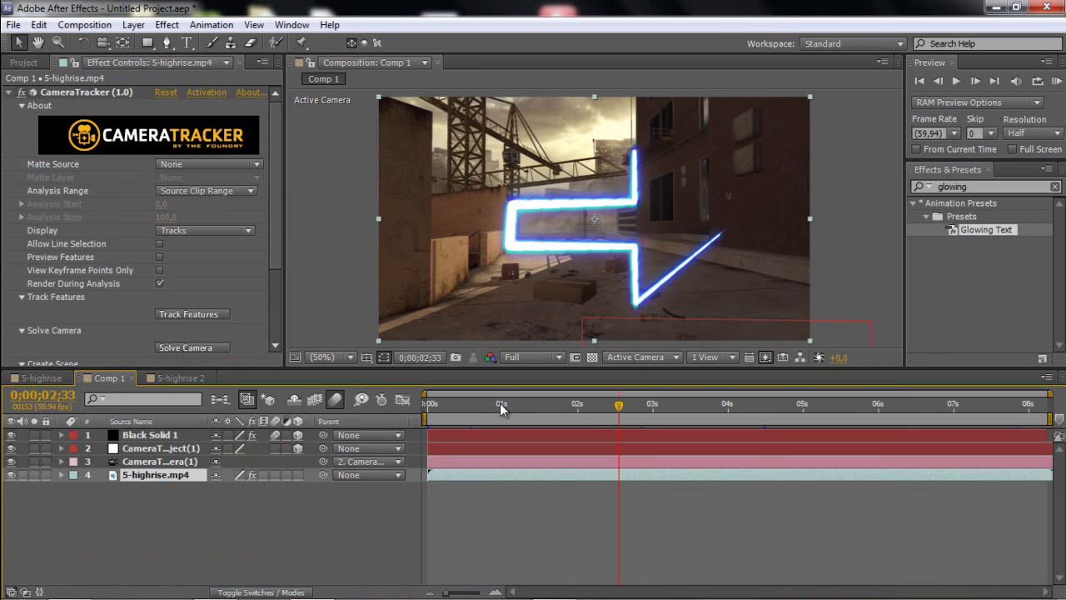
left_click(502, 410)
left_click(508, 408)
left_click(643, 404)
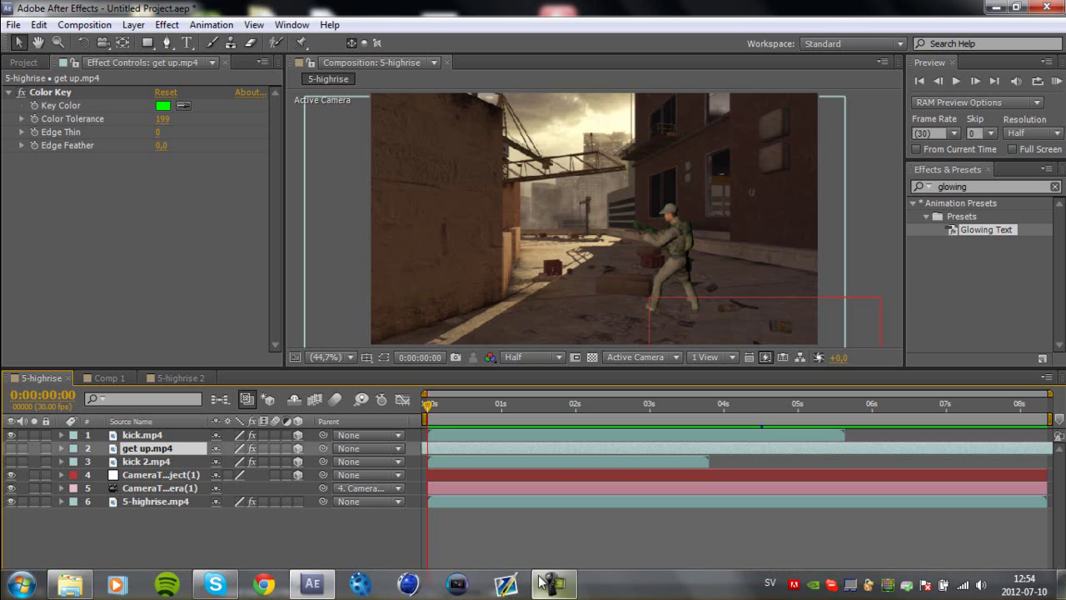
left_click(565, 593)
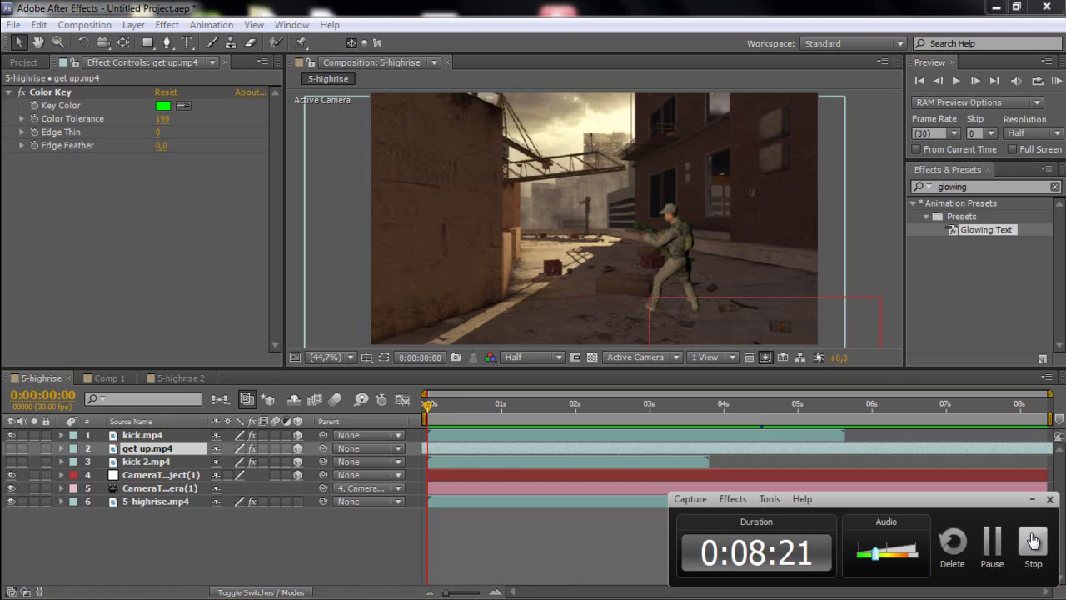